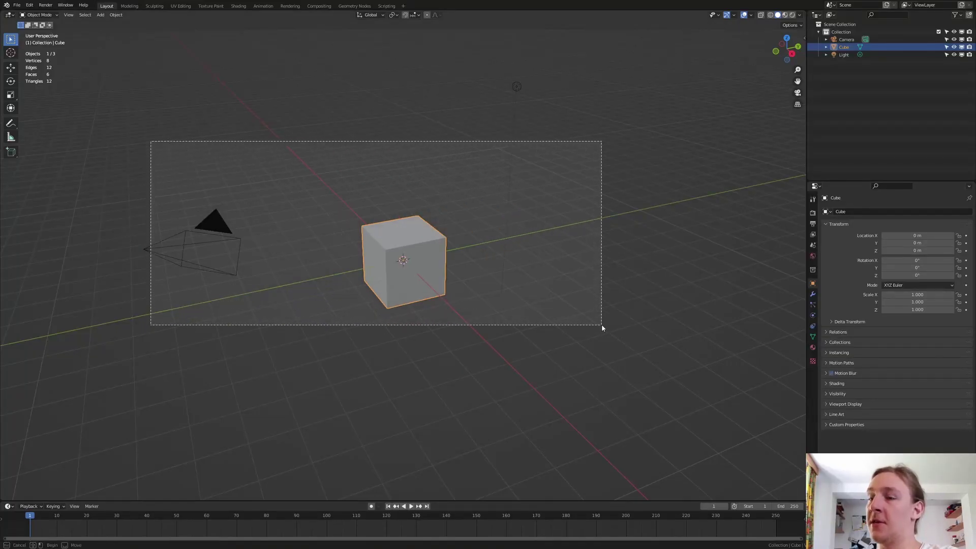
- Delete the default camera, cube and light, and add a UV sphere
{"action": "key", "text": "x"}
{"action": "left_click", "coordinate": [595, 331]}
{"action": "key", "text": "shift+a"}
{"action": "mouse_move", "coordinate": [520, 305]}
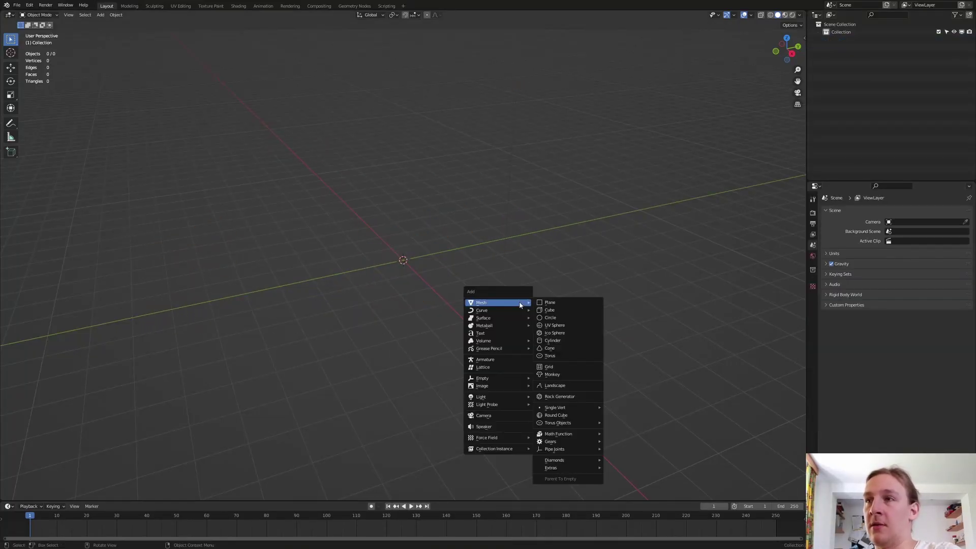
{"action": "left_click", "coordinate": [563, 329]}
- Duplicate the sphere and move the copy well clear of the original
{"action": "key", "text": "shift+d"}
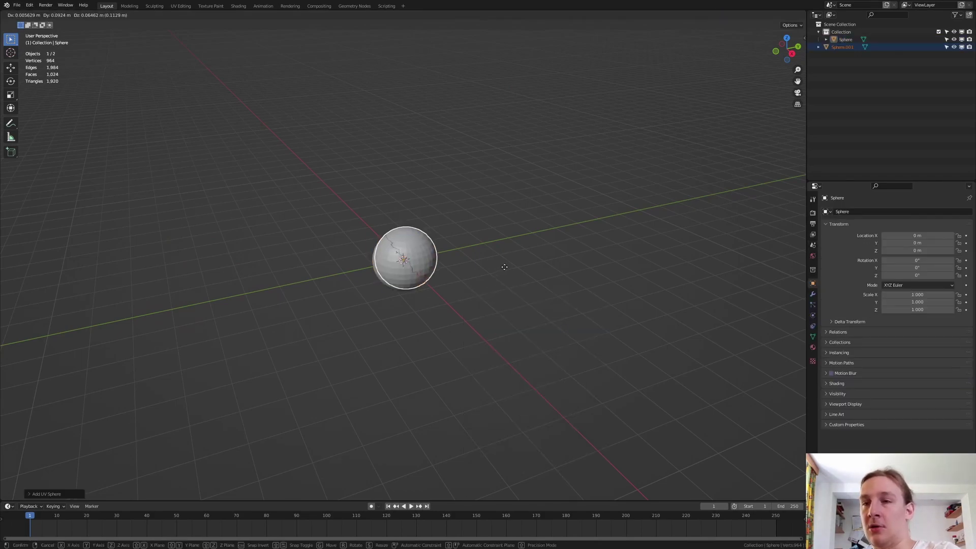
{"action": "right_click", "coordinate": [511, 266]}
{"action": "left_click", "coordinate": [416, 256]}
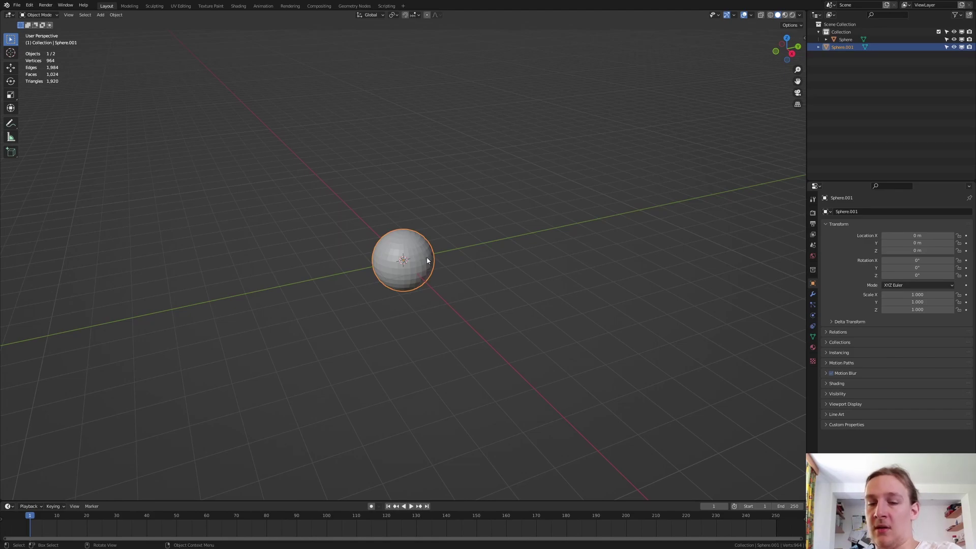
{"action": "key", "text": "g"}
{"action": "left_click", "coordinate": [271, 281]}
- Scale the copied sphere to about 0.042 on X and Y only, and disable it in renders
{"action": "key", "text": "s"}
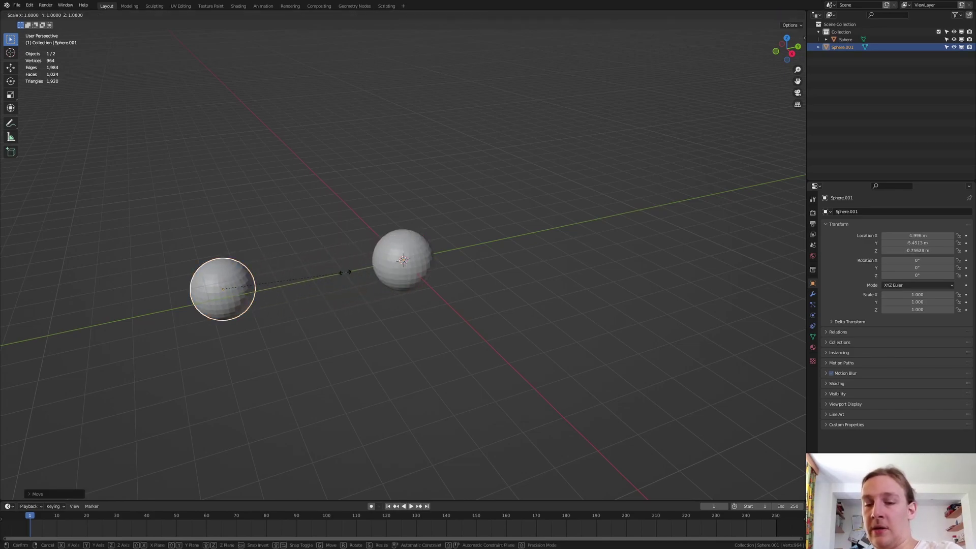
{"action": "key", "text": "shift+z"}
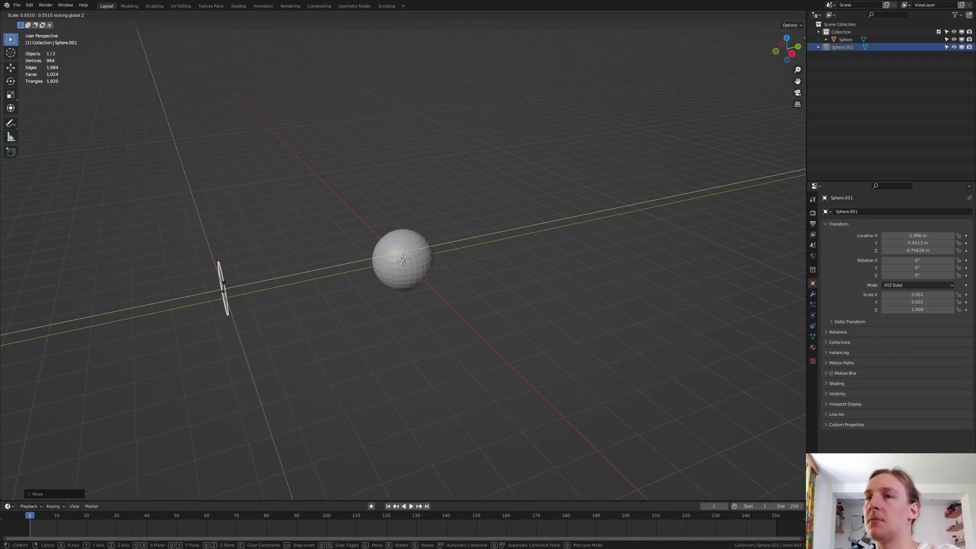
{"action": "left_click", "coordinate": [240, 257]}
{"action": "scroll", "coordinate": [240, 257], "scroll_direction": "up", "scroll_amount": 4}
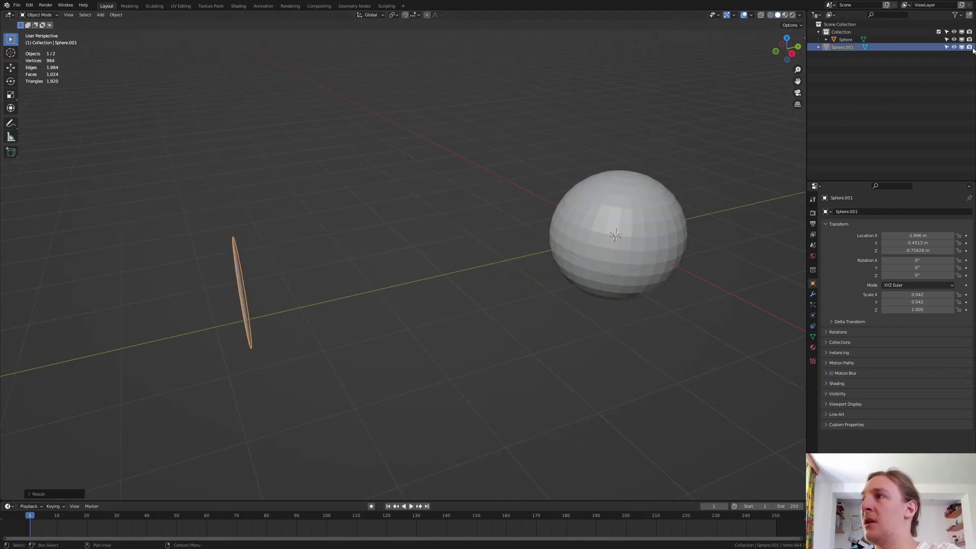
{"action": "left_click", "coordinate": [959, 16]}
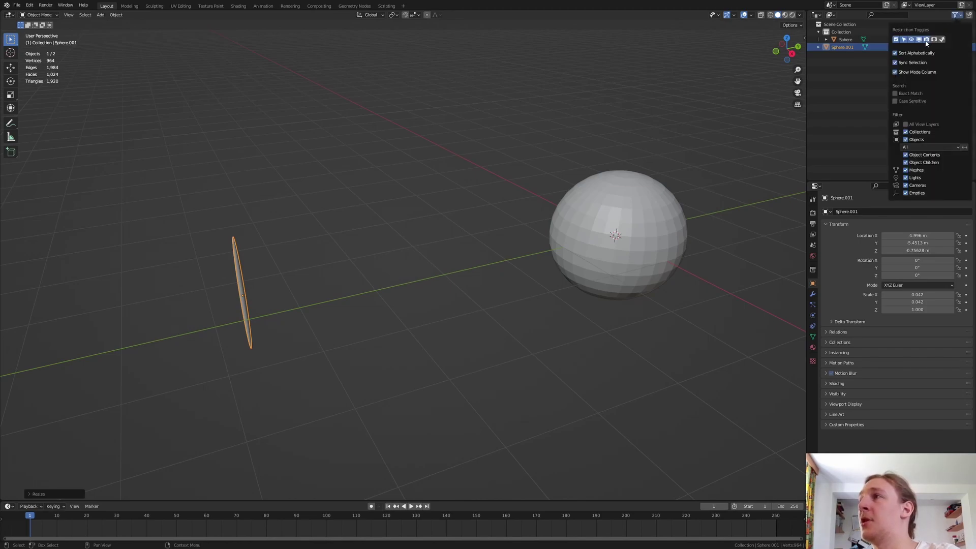
- Add an emitter particle system to the original sphere
{"action": "left_click", "coordinate": [568, 231]}
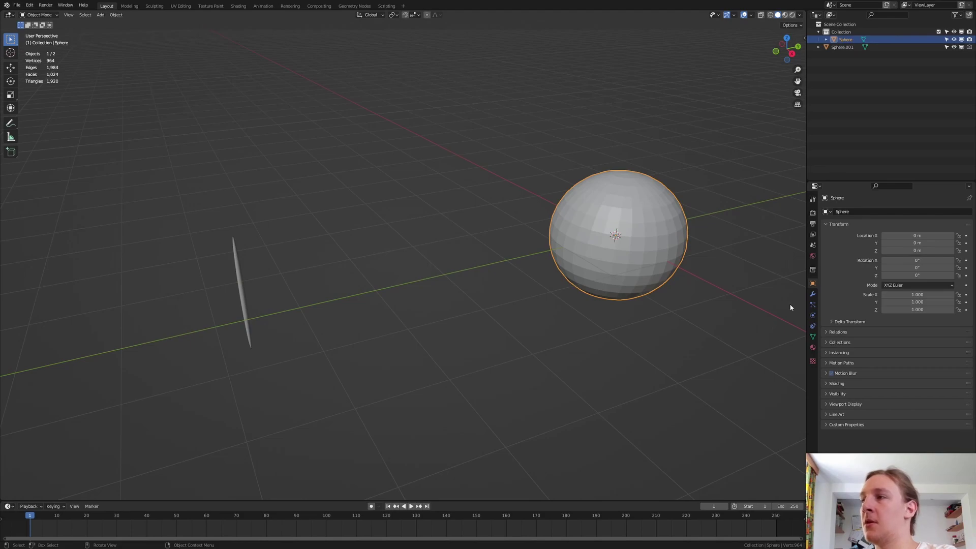
{"action": "left_click", "coordinate": [813, 305]}
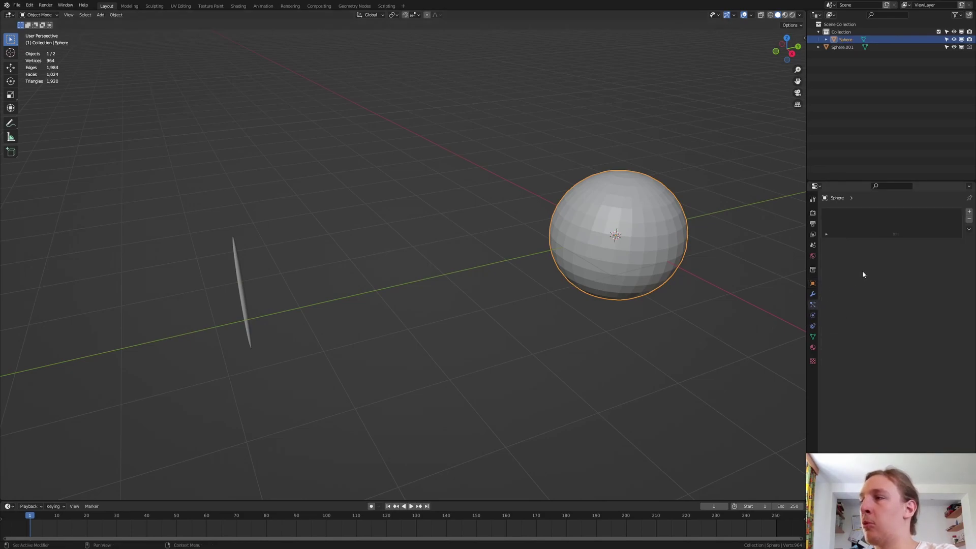
{"action": "left_click", "coordinate": [969, 211]}
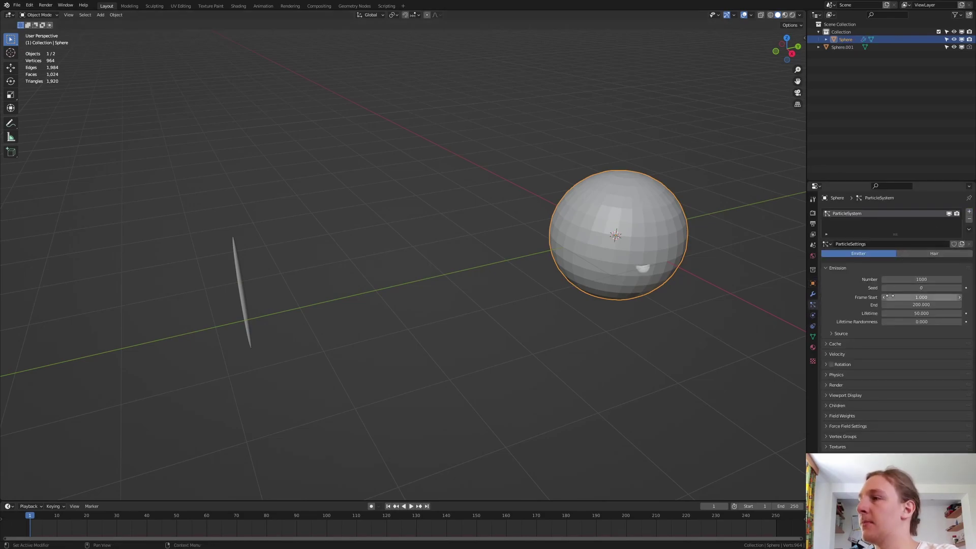
- Render the particles as Object, using the thin copy Sphere.001 as the instance object
{"action": "left_click", "coordinate": [826, 386]}
{"action": "left_click", "coordinate": [904, 397]}
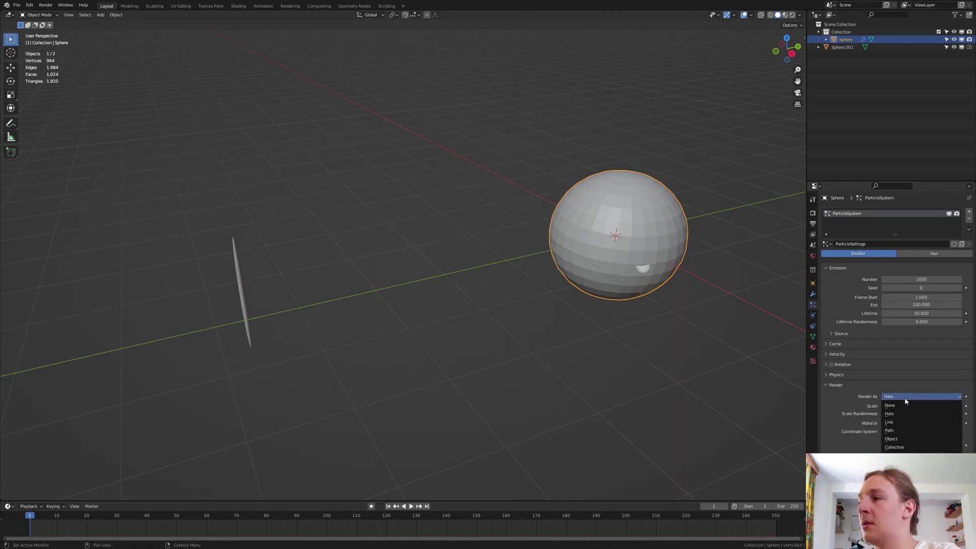
{"action": "left_click", "coordinate": [907, 439]}
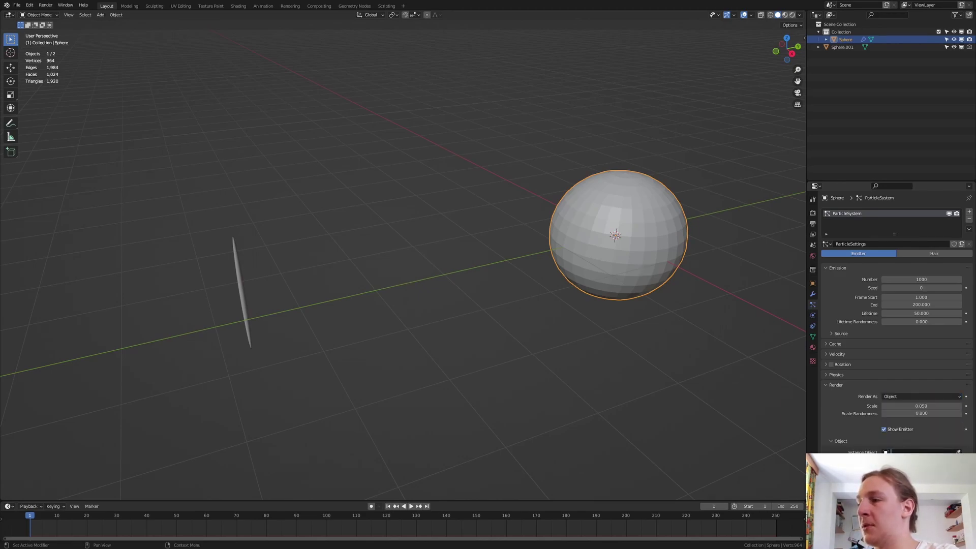
{"action": "left_click", "coordinate": [920, 452]}
{"action": "left_click", "coordinate": [915, 470]}
- Set the particle emission number to 10000 and its end frame to 250
{"action": "middle_click_drag", "start_coordinate": [542, 188], "coordinate": [537, 176], "text": "shift"}
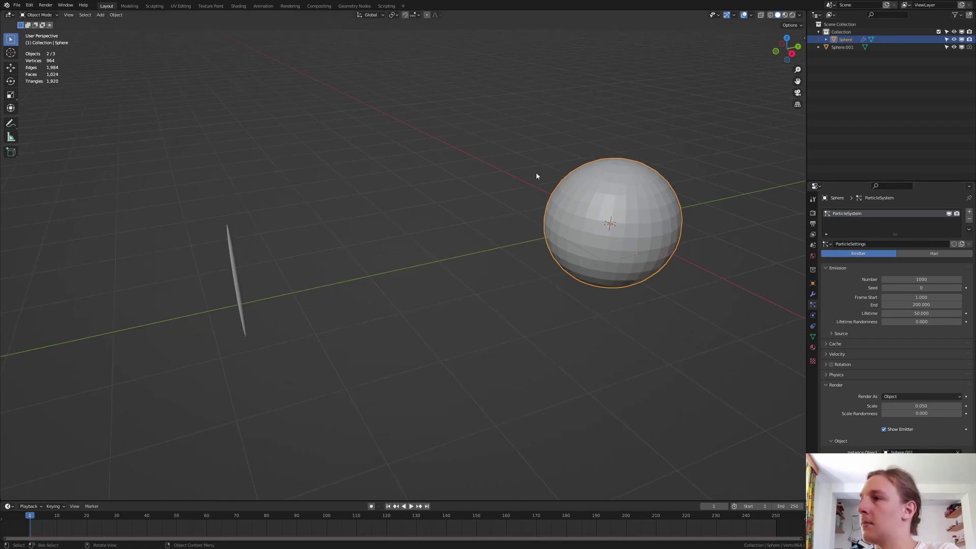
{"action": "left_click", "coordinate": [923, 280]}
{"action": "type", "text": "10000"}
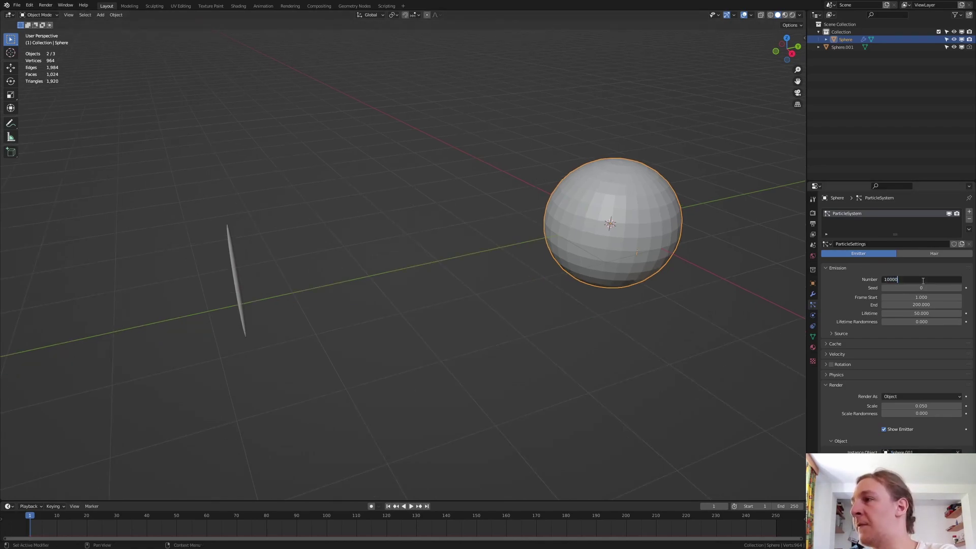
{"action": "key", "text": "Return"}
{"action": "left_click", "coordinate": [926, 304]}
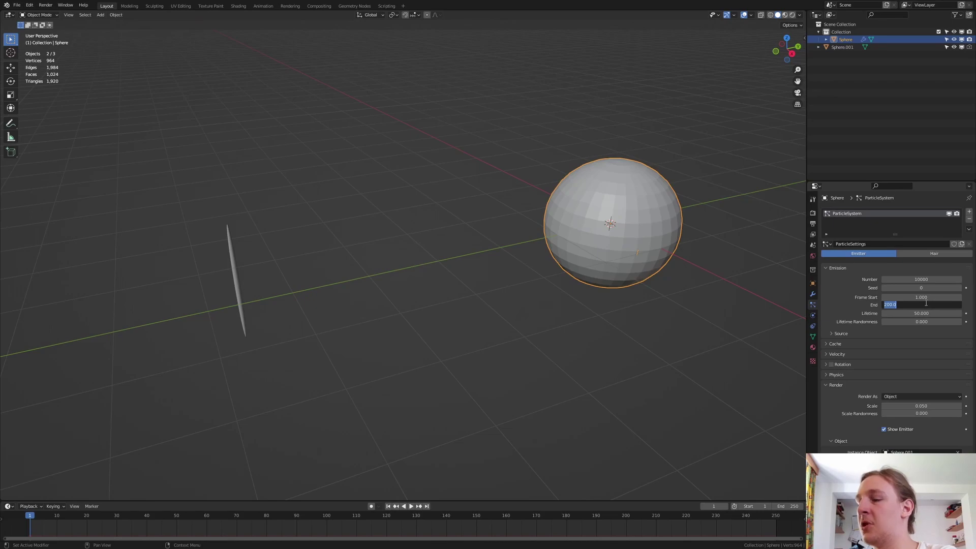
{"action": "type", "text": "250"}
{"action": "key", "text": "Return"}
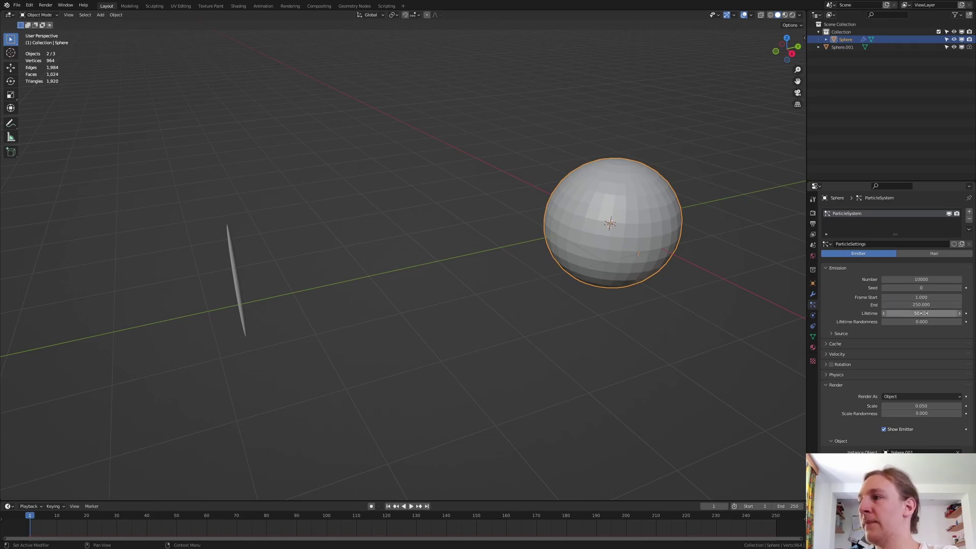
- Set the particle lifetime to 10 frames and play the animation
{"action": "left_click", "coordinate": [923, 313]}
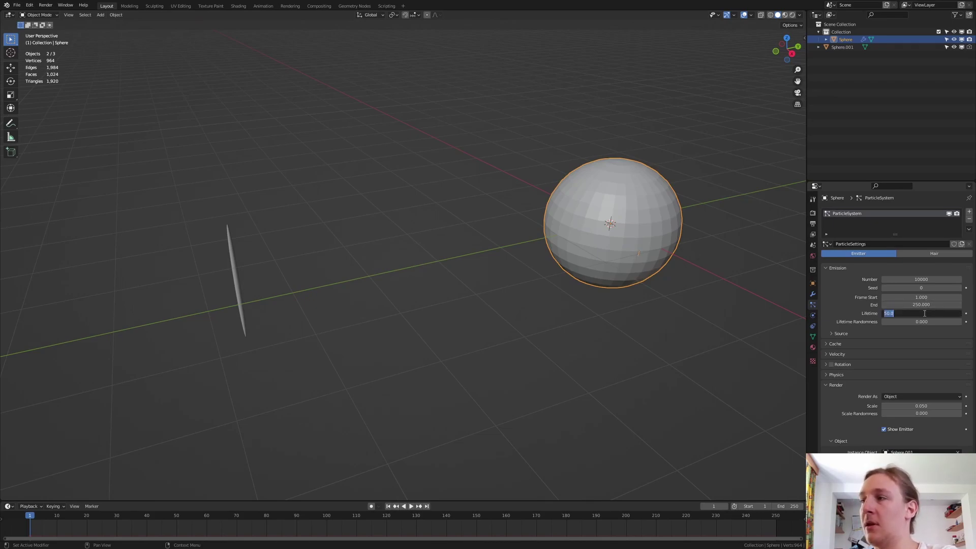
{"action": "type", "text": "10"}
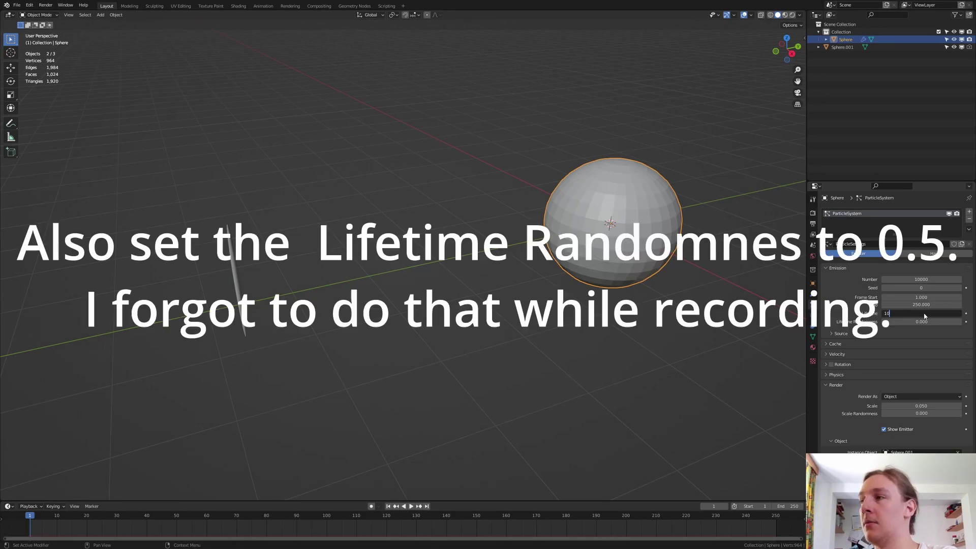
{"action": "key", "text": "Return"}
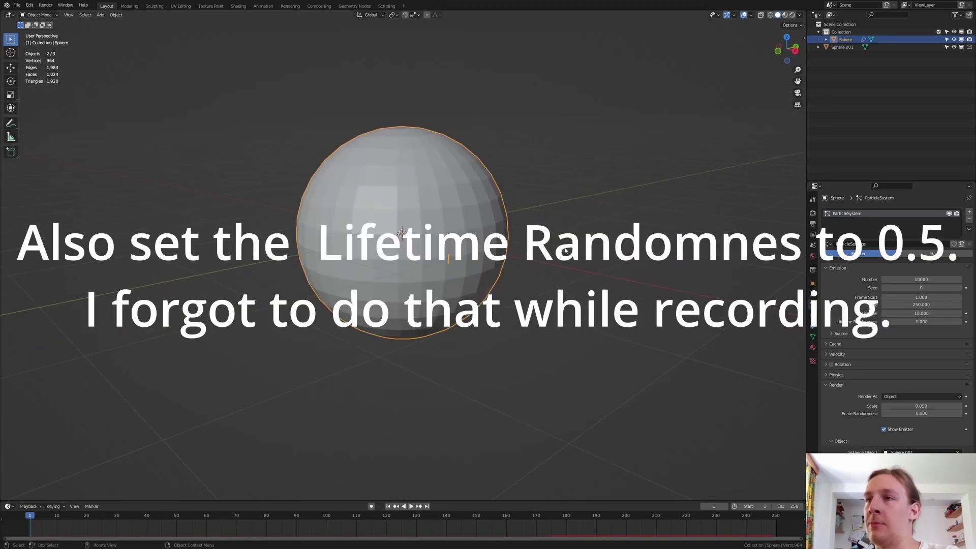
{"action": "key", "text": "space"}
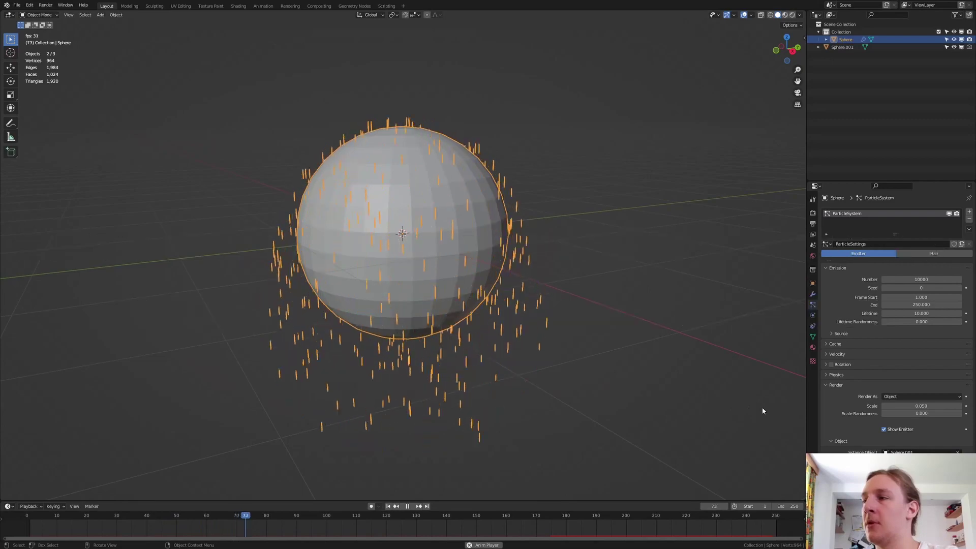
- Enable particle rotation and set its orientation axis to Global X
{"action": "left_click", "coordinate": [831, 364]}
{"action": "left_click", "coordinate": [825, 364]}
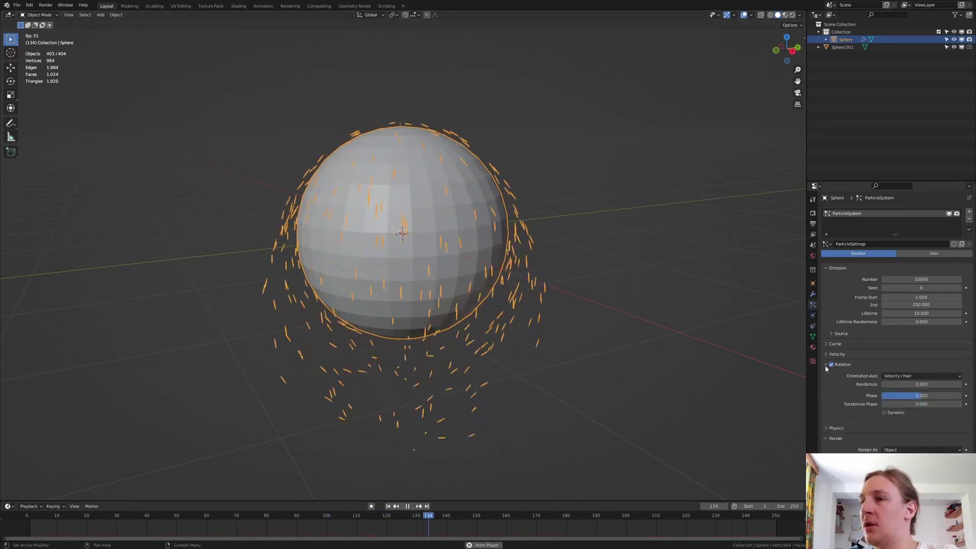
{"action": "left_click", "coordinate": [918, 376]}
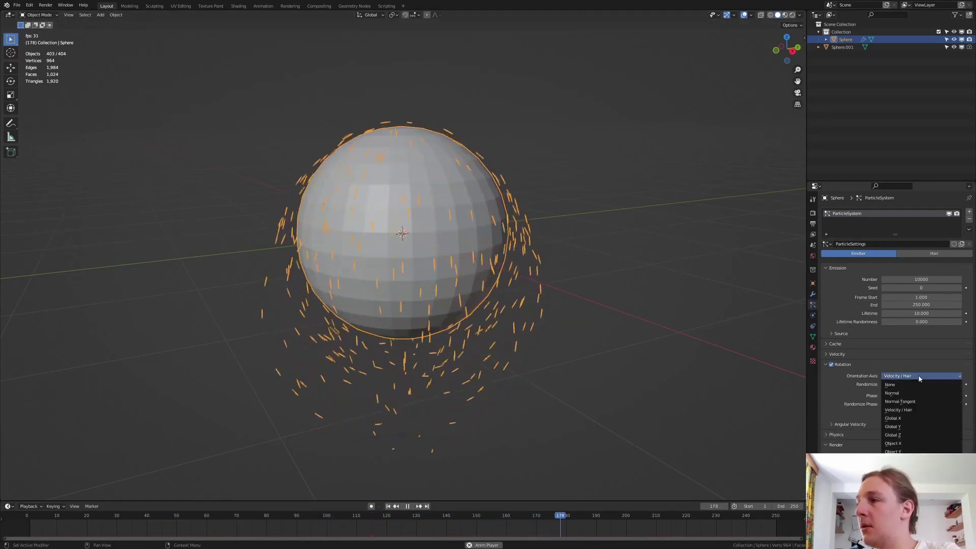
{"action": "left_click", "coordinate": [922, 418]}
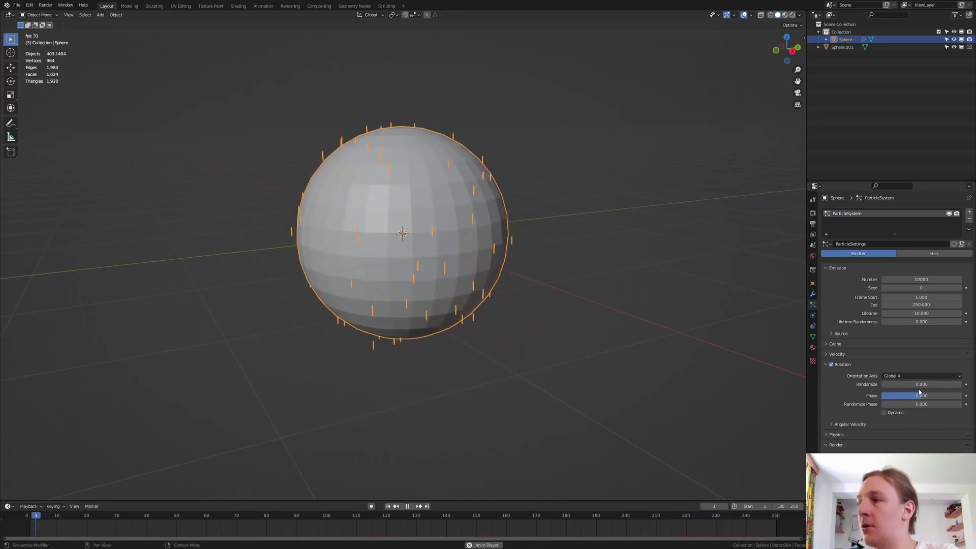
- Set the particle rotation Phase to about -0.54 and Randomize Phase to about 0.19, leaving Randomize at 0
{"action": "left_click_drag", "start_coordinate": [919, 387], "coordinate": [932, 387]}
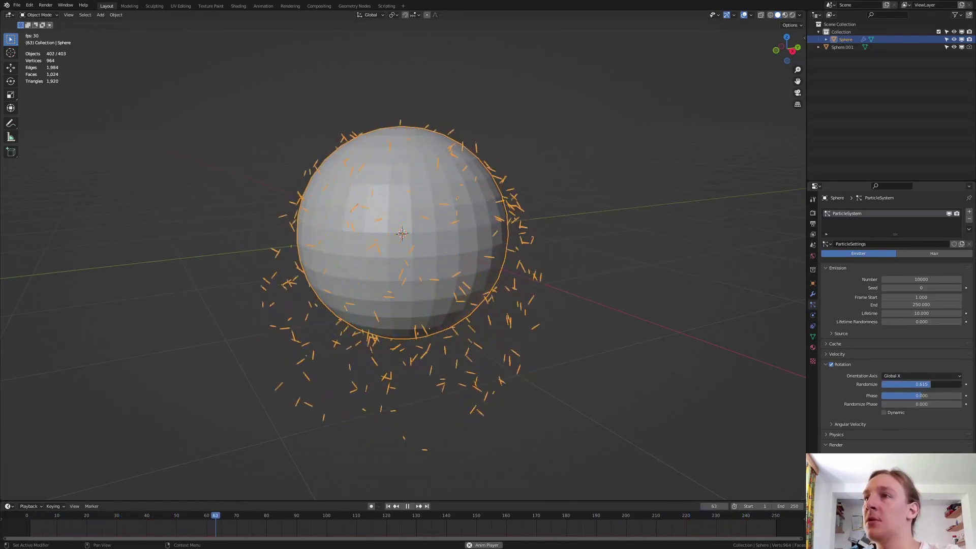
{"action": "key", "text": "ctrl+z"}
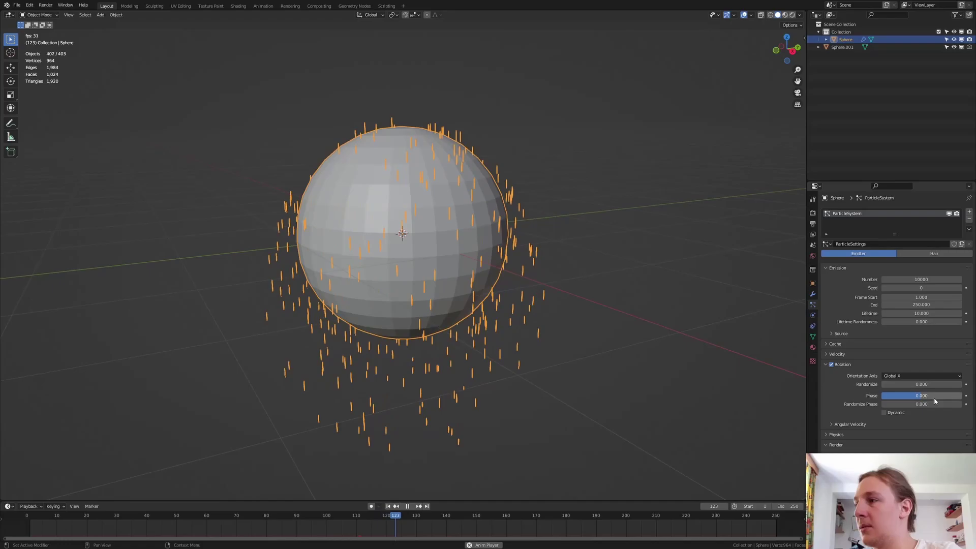
{"action": "left_click_drag", "start_coordinate": [934, 399], "coordinate": [951, 366]}
- Set the particle velocity to about 4 m/s Normal and about 11 m/s object-aligned Y, and check it in playback
{"action": "left_click", "coordinate": [865, 354]}
{"action": "left_click_drag", "start_coordinate": [895, 401], "coordinate": [940, 400]}
{"action": "middle_click_drag", "start_coordinate": [407, 264], "coordinate": [387, 274]}
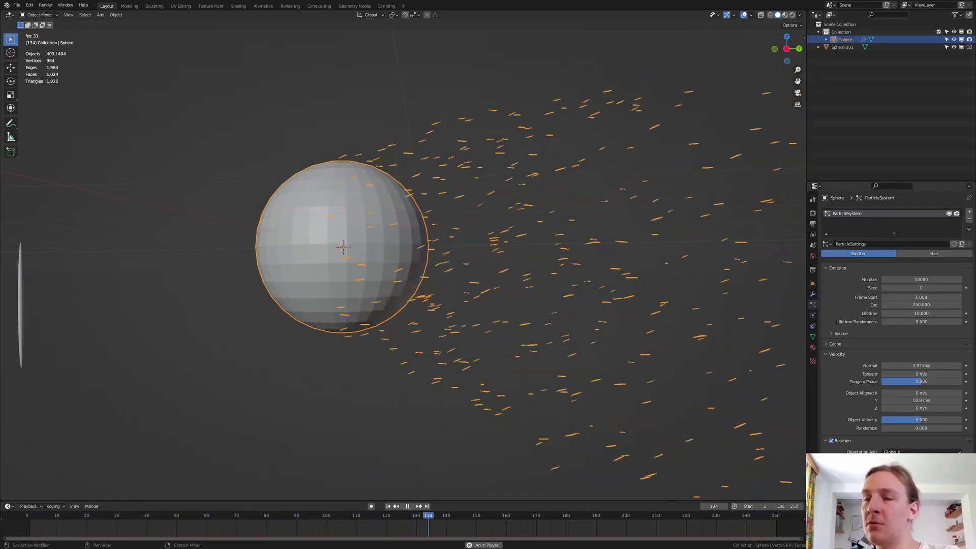
{"action": "key", "text": "space"}
{"action": "middle_click_drag", "start_coordinate": [444, 292], "coordinate": [381, 257]}
{"action": "key", "text": "space"}
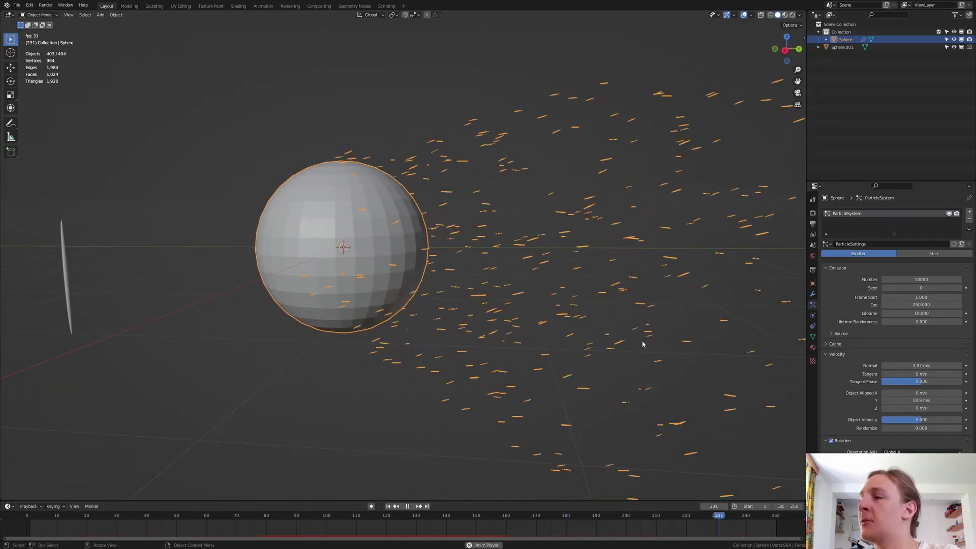
{"action": "key", "text": "space"}
- Bake the particle system's cache
{"action": "scroll", "coordinate": [905, 444], "scroll_direction": "down", "scroll_amount": 5}
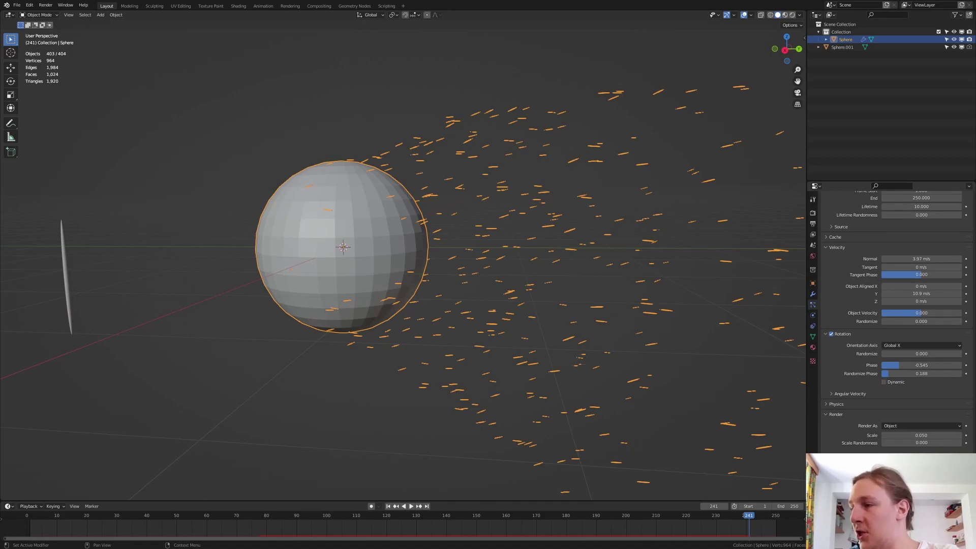
{"action": "scroll", "coordinate": [893, 319], "scroll_direction": "down", "scroll_amount": 3}
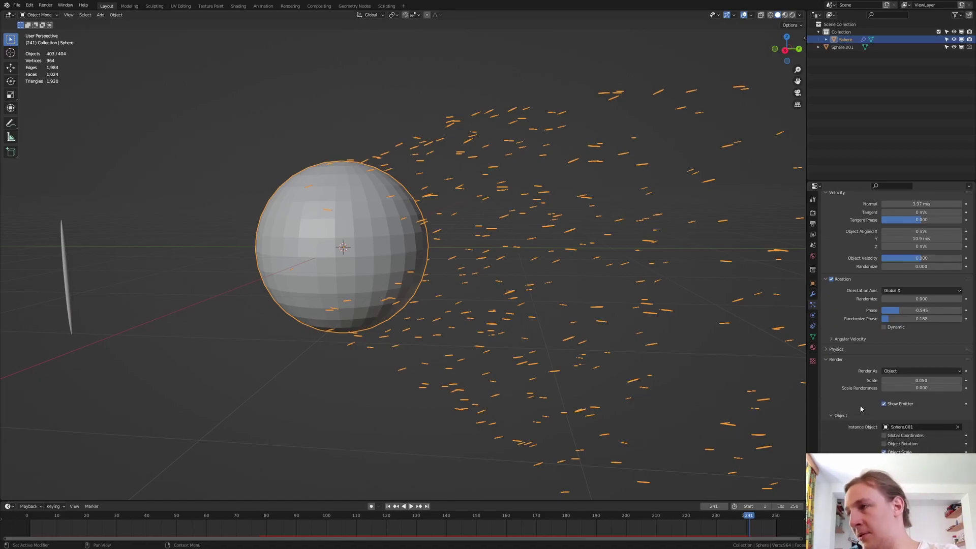
{"action": "scroll", "coordinate": [861, 409], "scroll_direction": "up", "scroll_amount": 5}
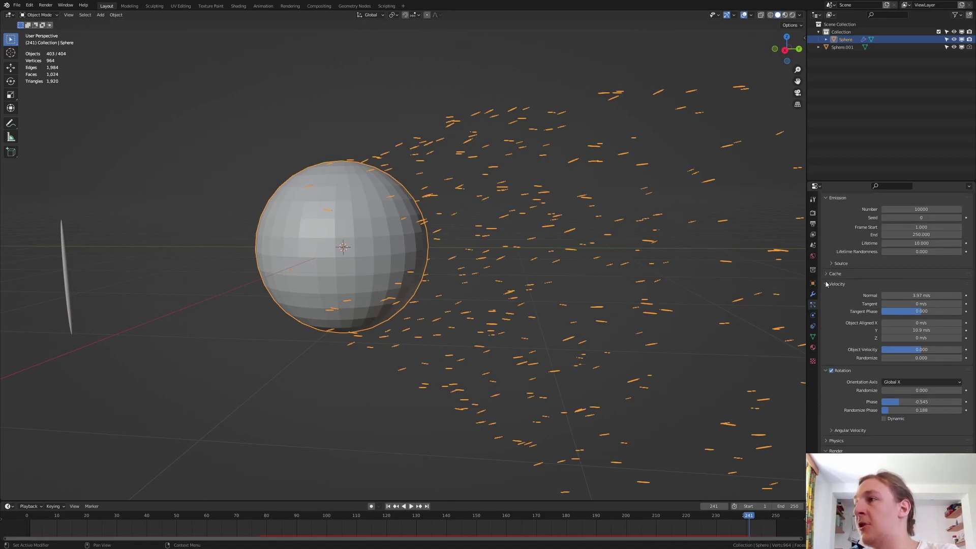
{"action": "left_click", "coordinate": [834, 274]}
{"action": "left_click", "coordinate": [858, 358]}
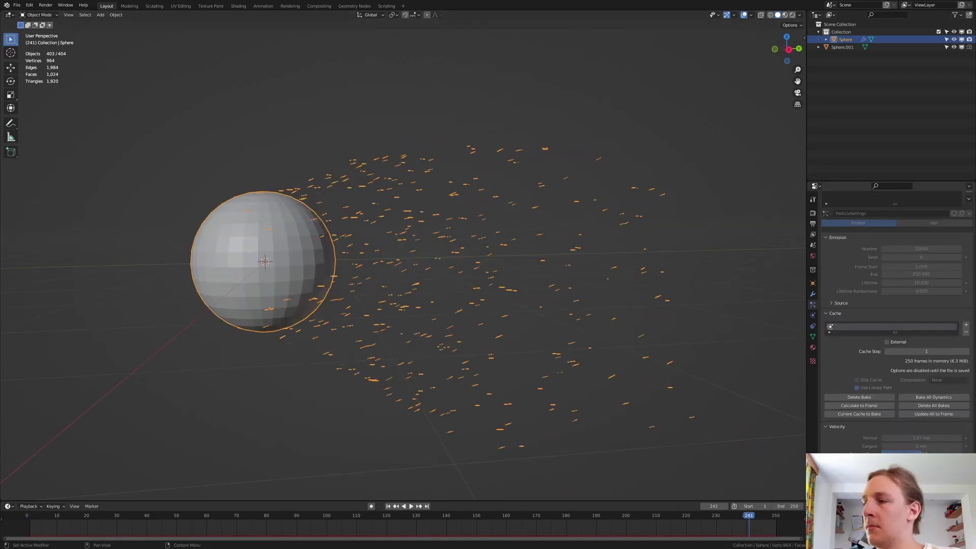
- Turn off Show Emitter in the particle render settings
{"action": "scroll", "coordinate": [897, 321], "scroll_direction": "down", "scroll_amount": 10}
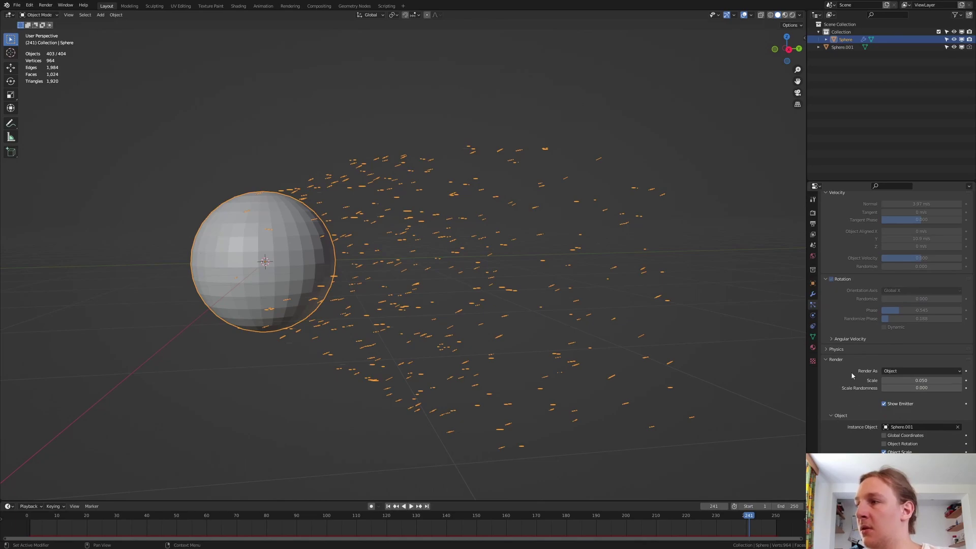
{"action": "scroll", "coordinate": [869, 392], "scroll_direction": "up", "scroll_amount": 1}
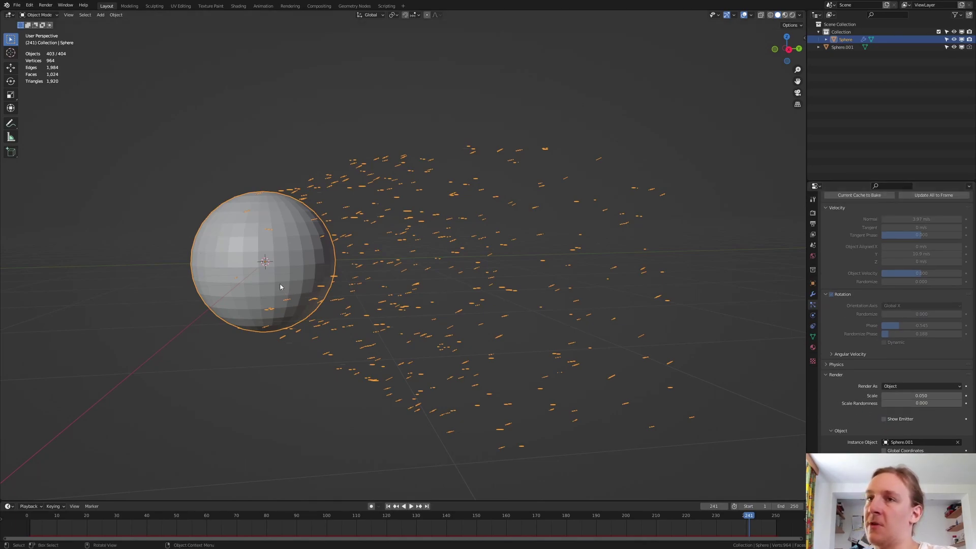
{"action": "scroll", "coordinate": [527, 328], "scroll_direction": "up", "scroll_amount": 2}
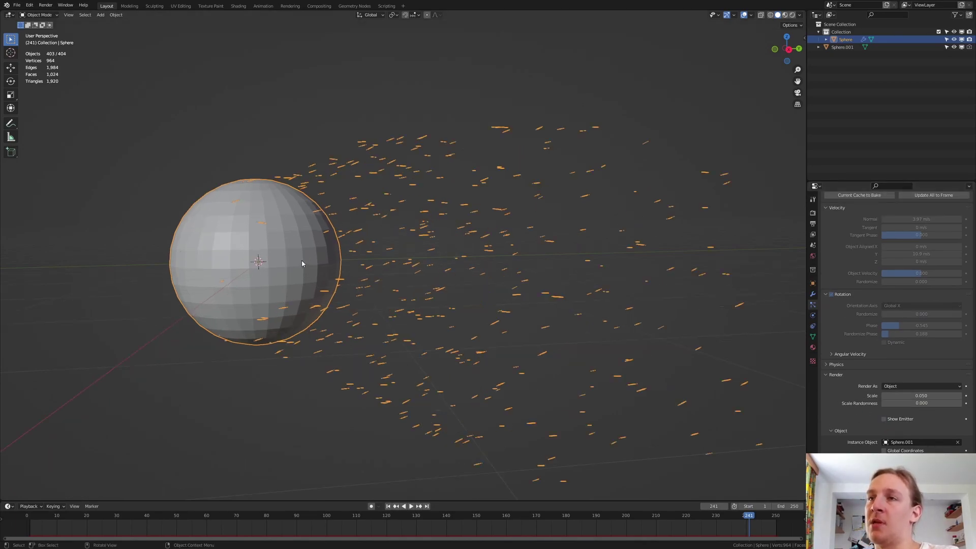
{"action": "scroll", "coordinate": [559, 339], "scroll_direction": "up", "scroll_amount": 5}
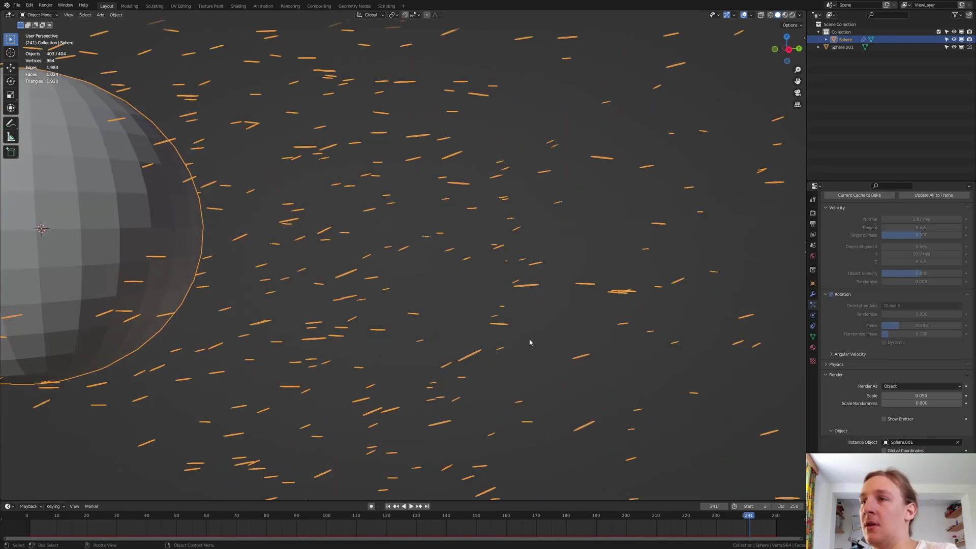
- Add a camera and align it to the current view of the particle stream
{"action": "key", "text": "shift+a"}
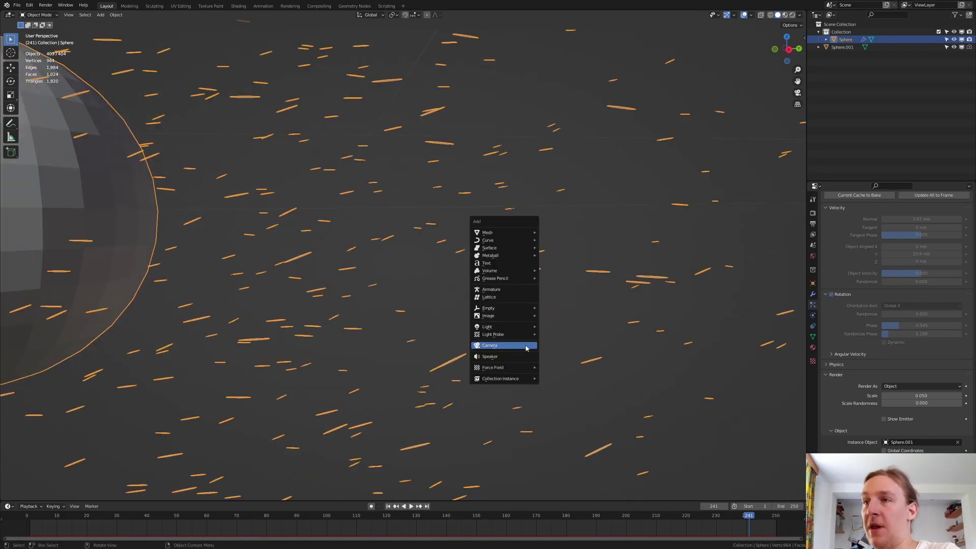
{"action": "left_click", "coordinate": [527, 347]}
{"action": "key", "text": "ctrl+alt+KP_0"}
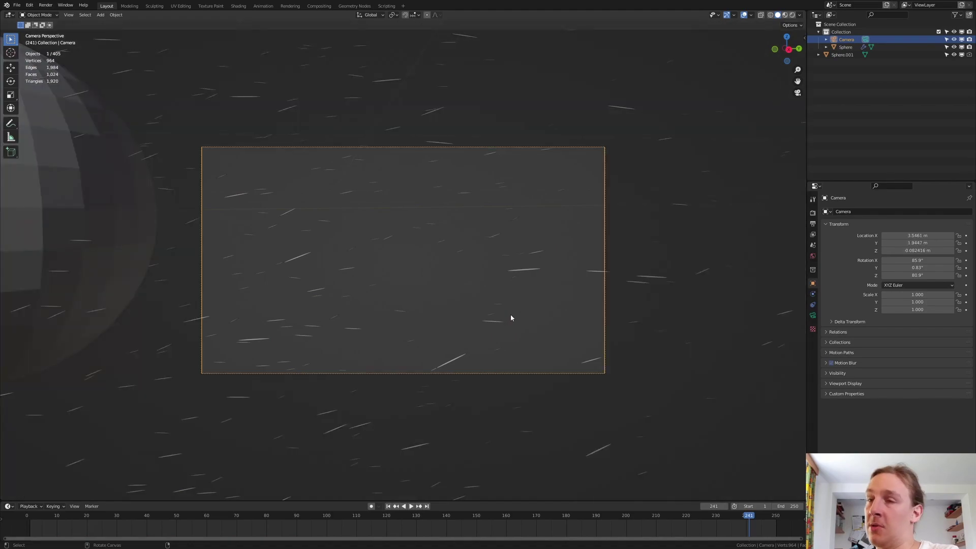
- In rendered shading, switch the render engine to Eevee and enable Ambient Occlusion, Bloom, Screen Space Reflections and Motion Blur
{"action": "left_click", "coordinate": [792, 15]}
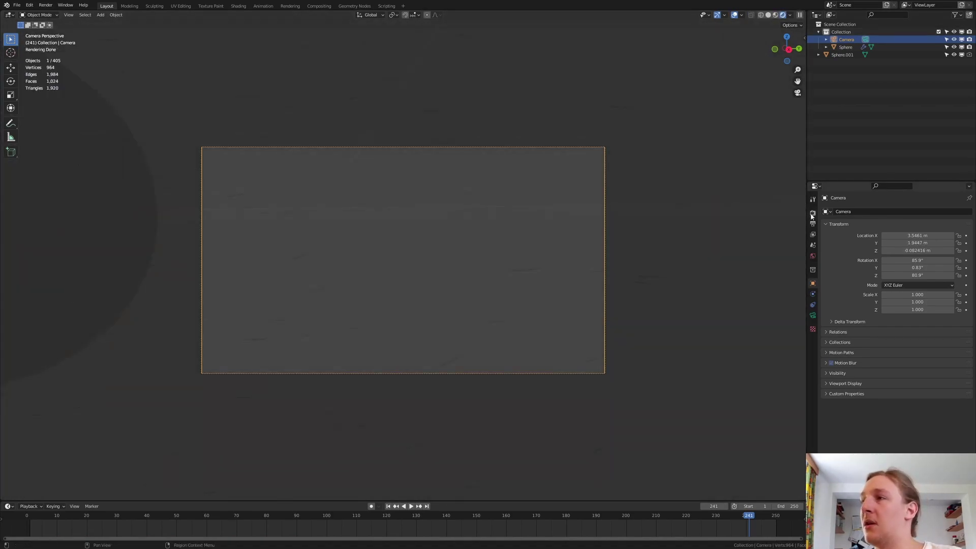
{"action": "left_click", "coordinate": [812, 214]}
{"action": "left_click", "coordinate": [896, 213]}
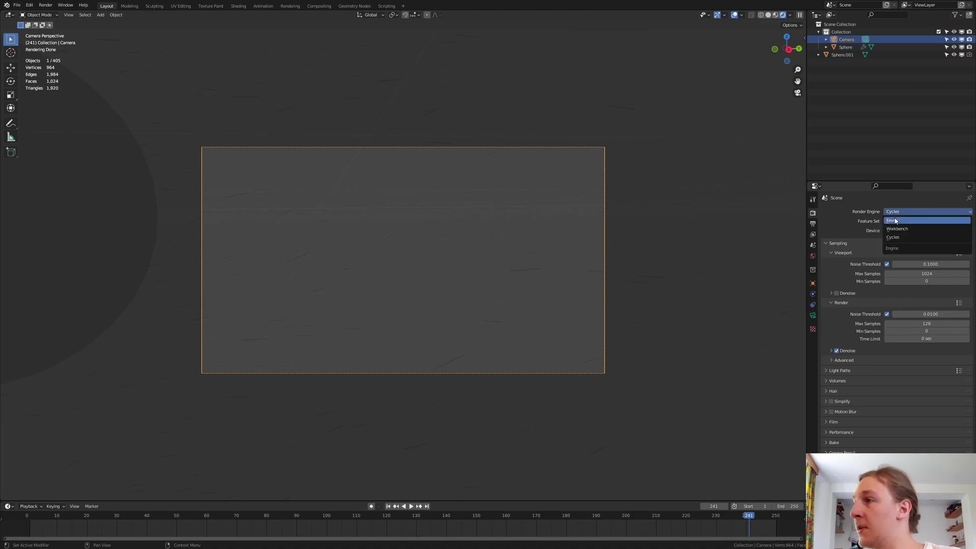
{"action": "left_click", "coordinate": [896, 221]}
{"action": "left_click", "coordinate": [832, 266]}
{"action": "left_click", "coordinate": [832, 267]}
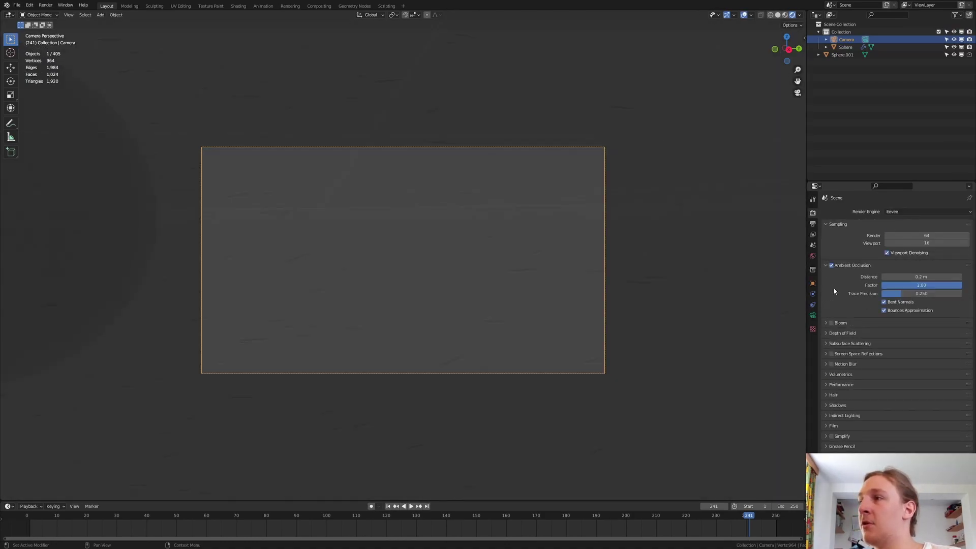
{"action": "left_click", "coordinate": [832, 366]}
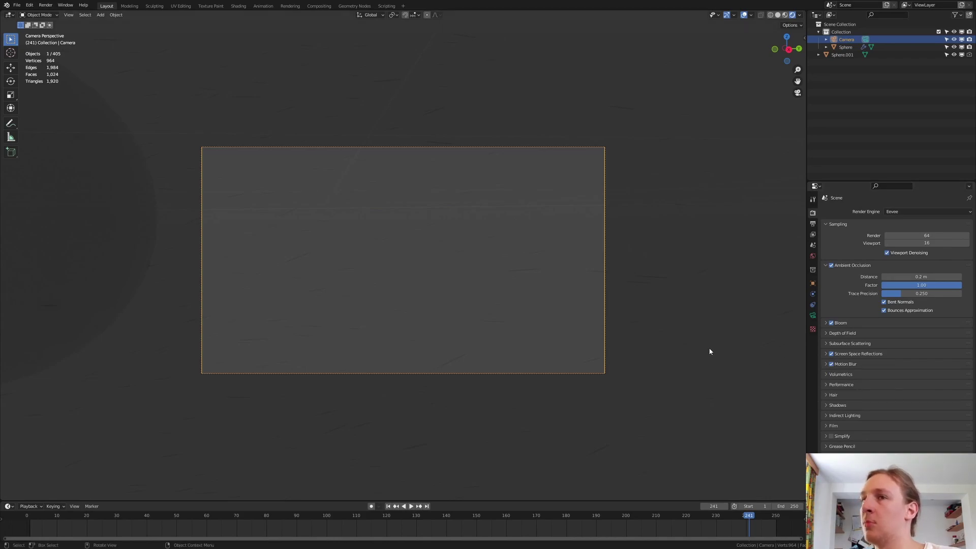
- Return to frame 1, fit the camera frame in the view and set the world background colour to black, shown in rendered shading
{"action": "key", "text": "shift+Left"}
{"action": "key", "text": "Home"}
{"action": "left_click", "coordinate": [813, 258]}
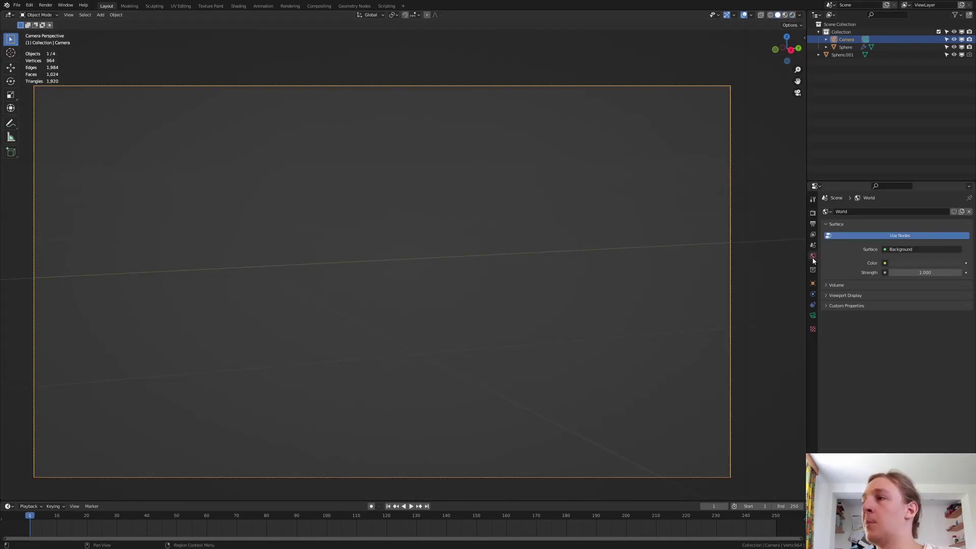
{"action": "left_click", "coordinate": [893, 263]}
{"action": "left_click_drag", "start_coordinate": [956, 202], "coordinate": [957, 210]}
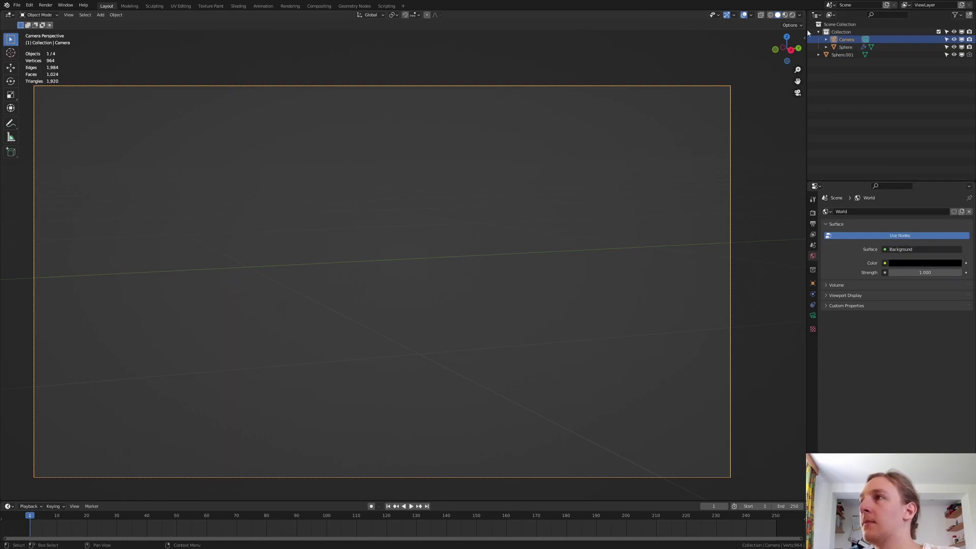
{"action": "left_click", "coordinate": [793, 15]}
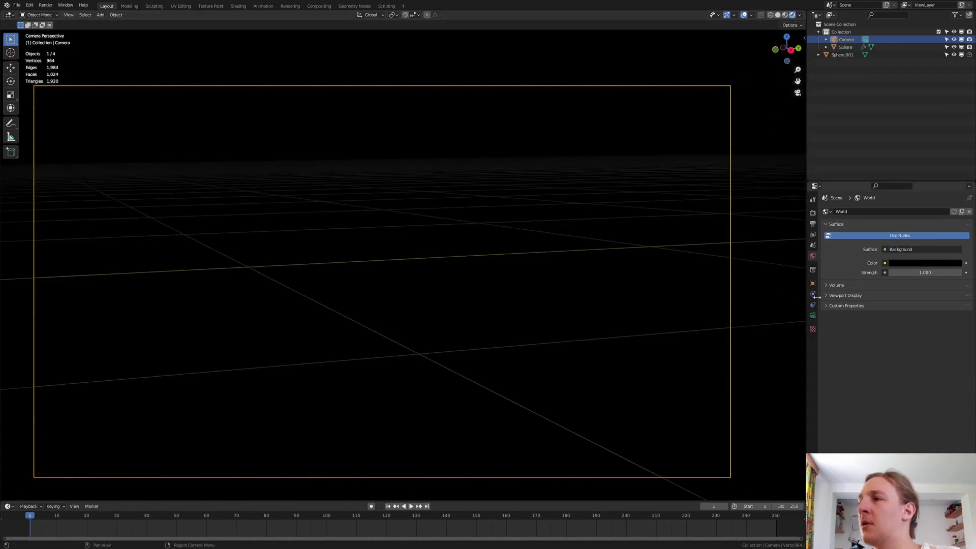
- Give Sphere.001 a new material with an Emission surface and set its strength to 10
{"action": "left_click", "coordinate": [848, 55]}
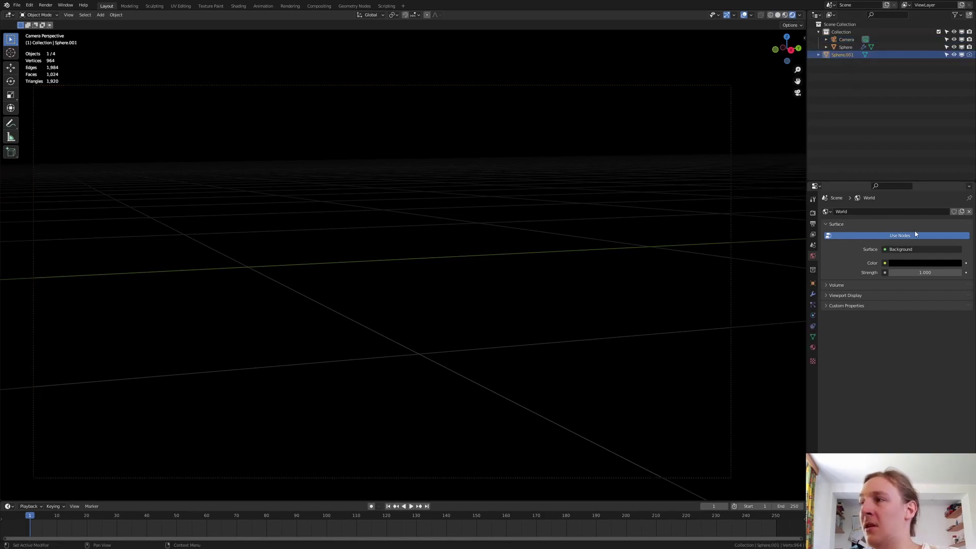
{"action": "left_click", "coordinate": [812, 348]}
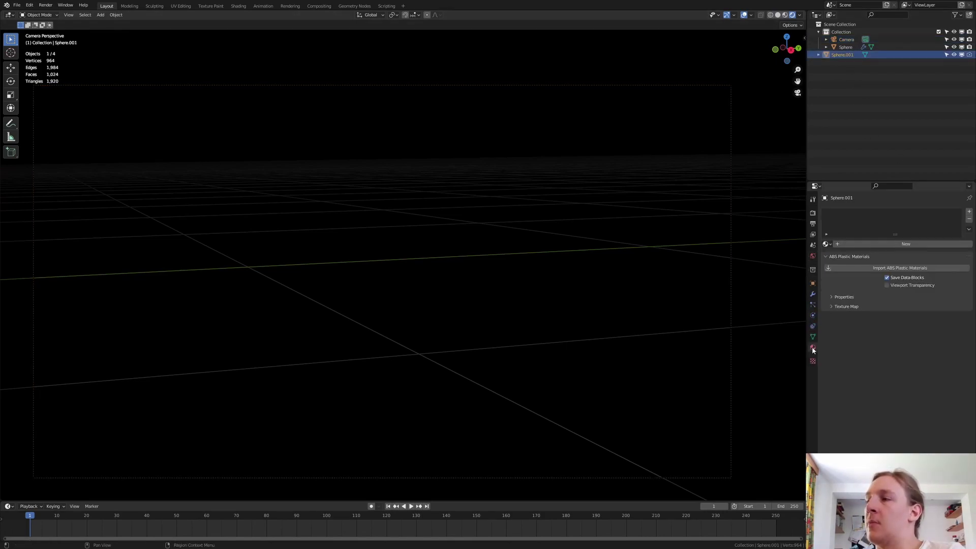
{"action": "left_click", "coordinate": [944, 245]}
{"action": "left_click", "coordinate": [911, 294]}
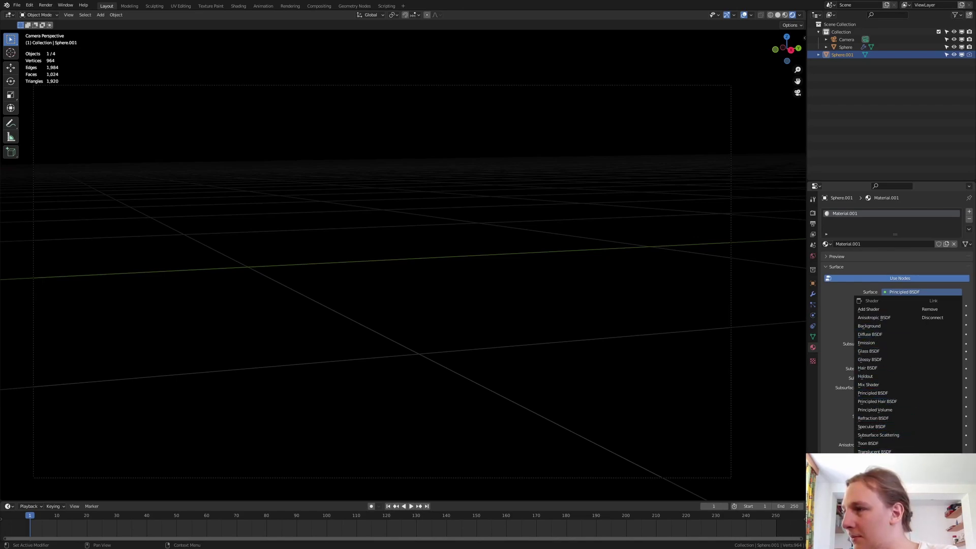
{"action": "left_click", "coordinate": [878, 343]}
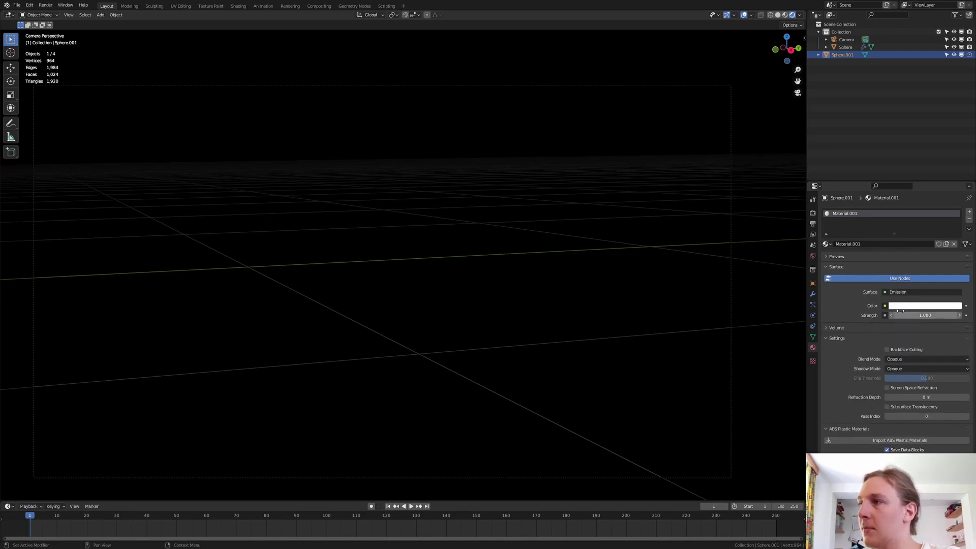
{"action": "left_click", "coordinate": [923, 316]}
{"action": "type", "text": "10"}
{"action": "key", "text": "Return"}
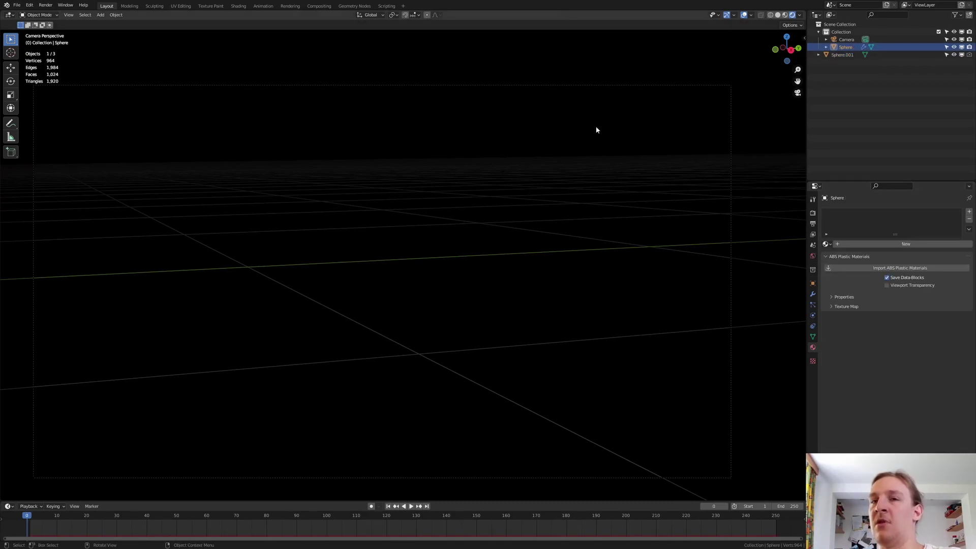
- Play the glowing particles up to frame 21 and hide the viewport overlays
{"action": "key", "text": "space"}
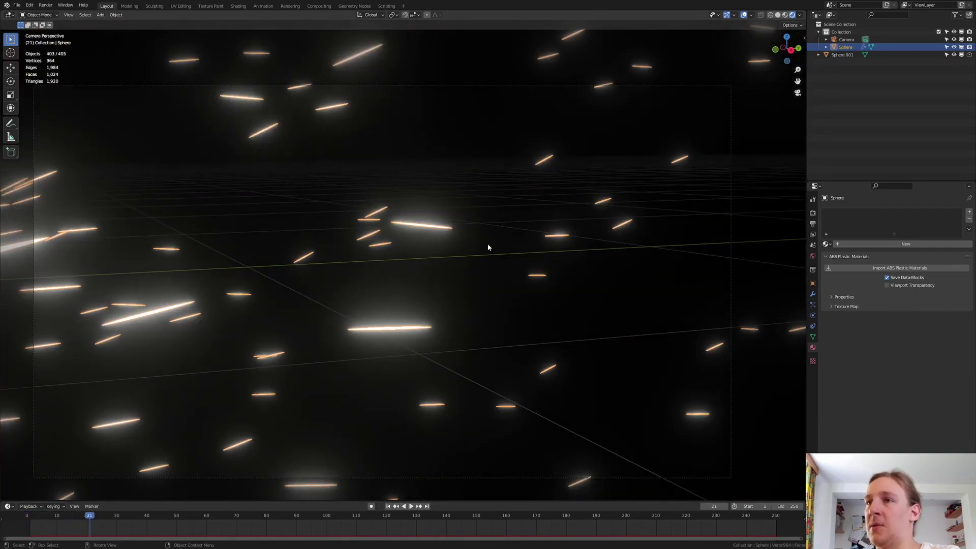
{"action": "left_click", "coordinate": [744, 15]}
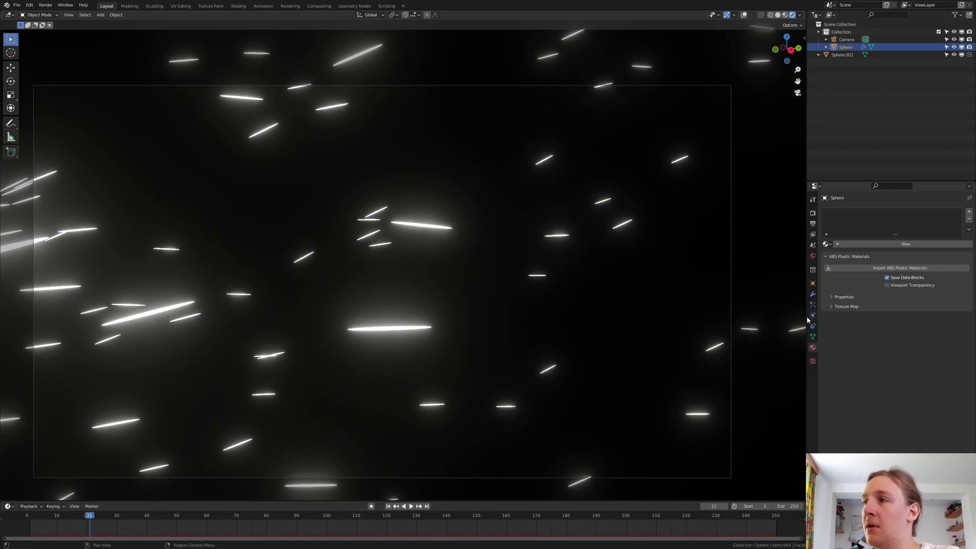
- Set the emission strength of Sphere.001's material to 25 and its colour to light orange
{"action": "left_click", "coordinate": [839, 56]}
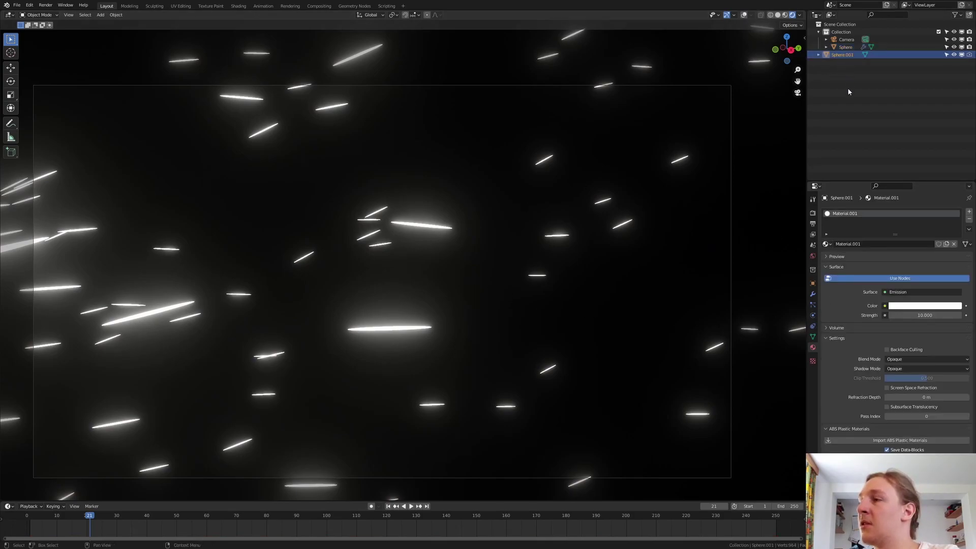
{"action": "left_click", "coordinate": [934, 315]}
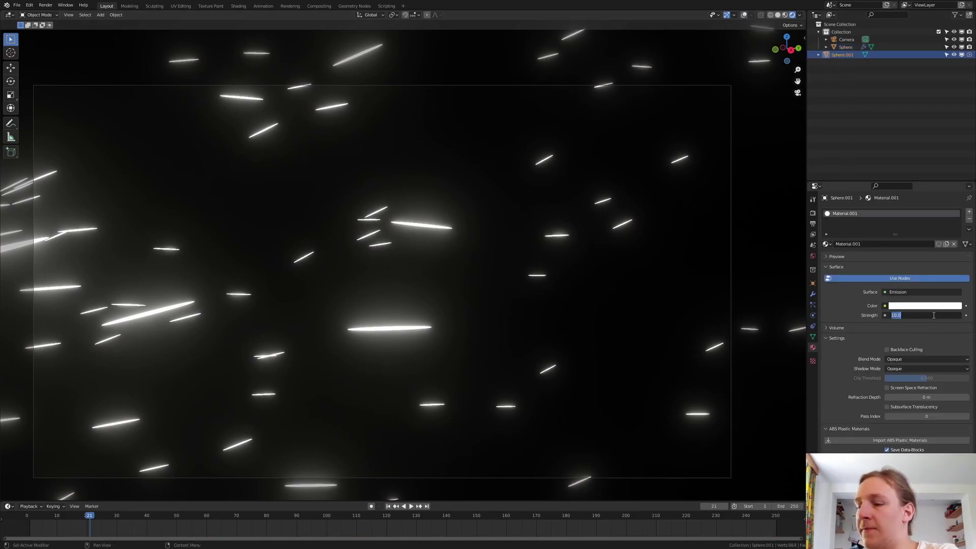
{"action": "type", "text": "25"}
{"action": "key", "text": "Return"}
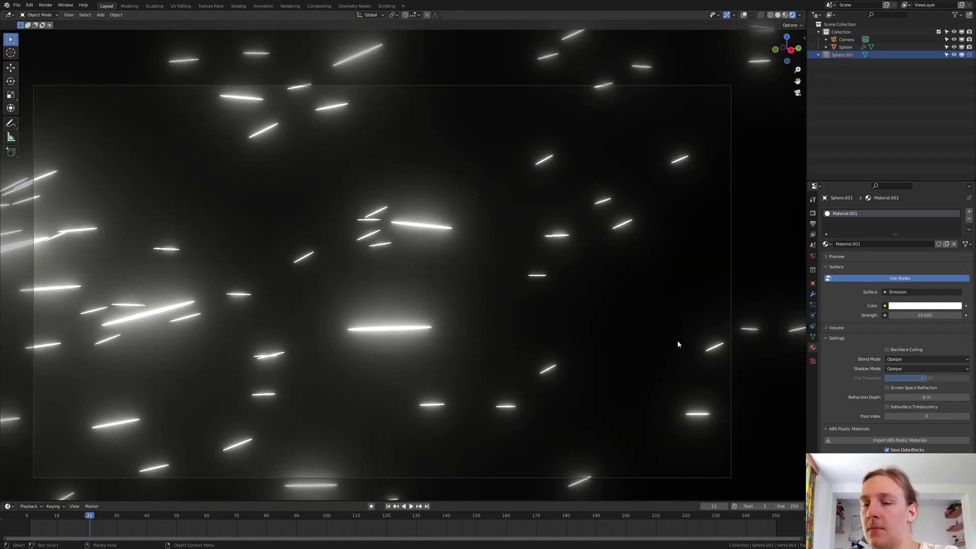
{"action": "left_click", "coordinate": [911, 307]}
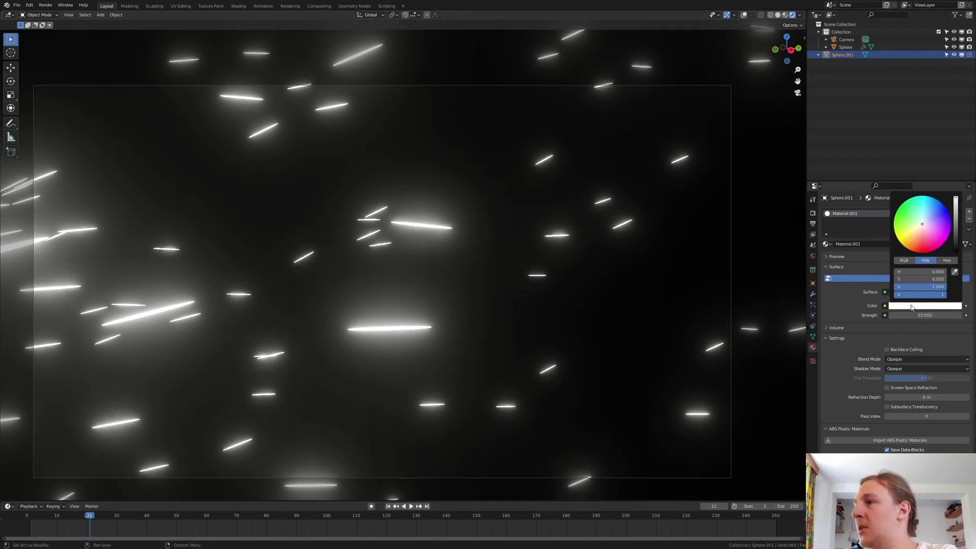
{"action": "left_click", "coordinate": [915, 240]}
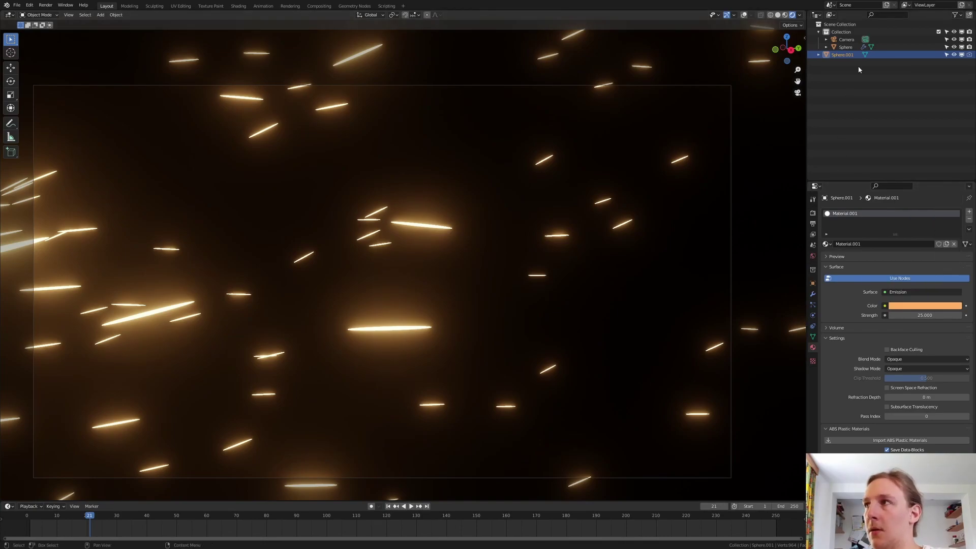
- Try particle render scales of 0.2 and 0.1 on the emitter Sphere and settle on 0.075
{"action": "left_click", "coordinate": [846, 47]}
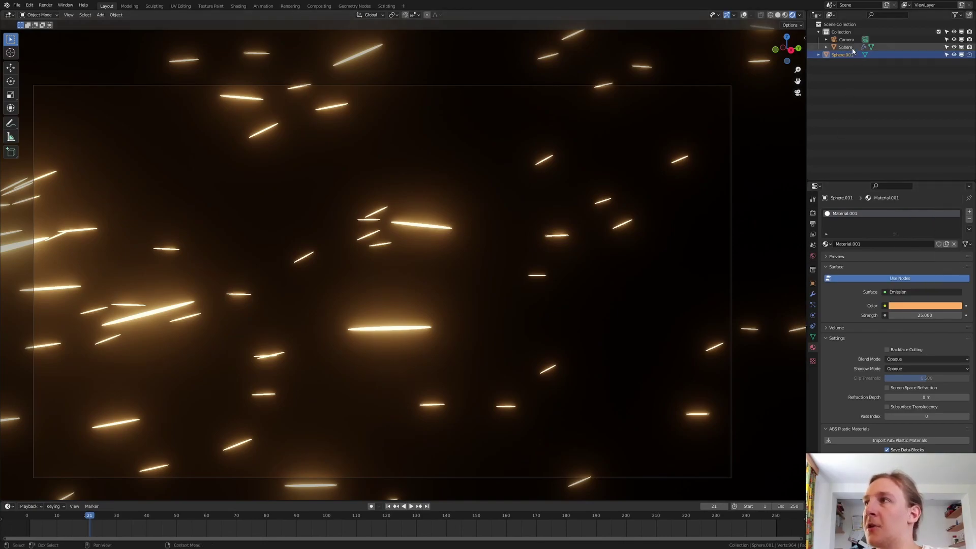
{"action": "left_click", "coordinate": [814, 304]}
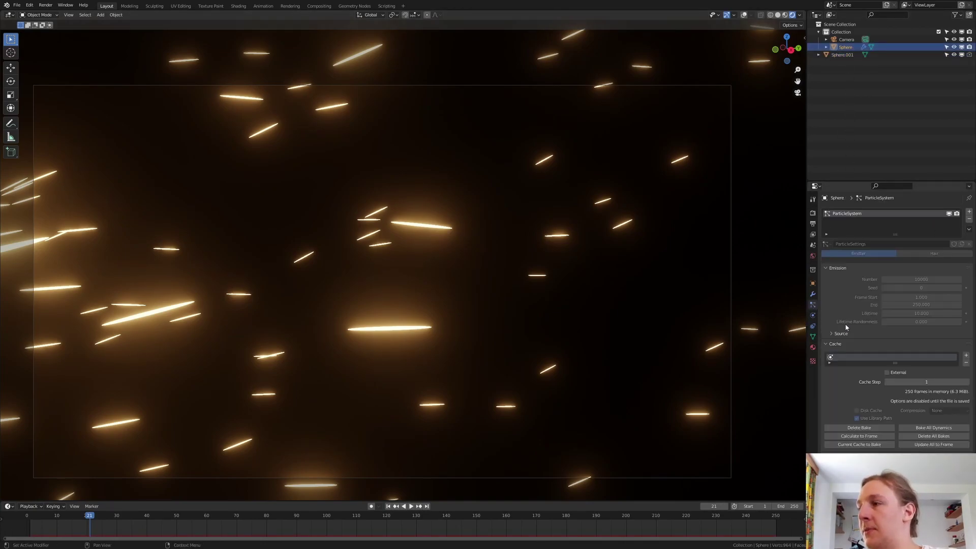
{"action": "left_click", "coordinate": [867, 369]}
{"action": "scroll", "coordinate": [868, 372], "scroll_direction": "down", "scroll_amount": 5}
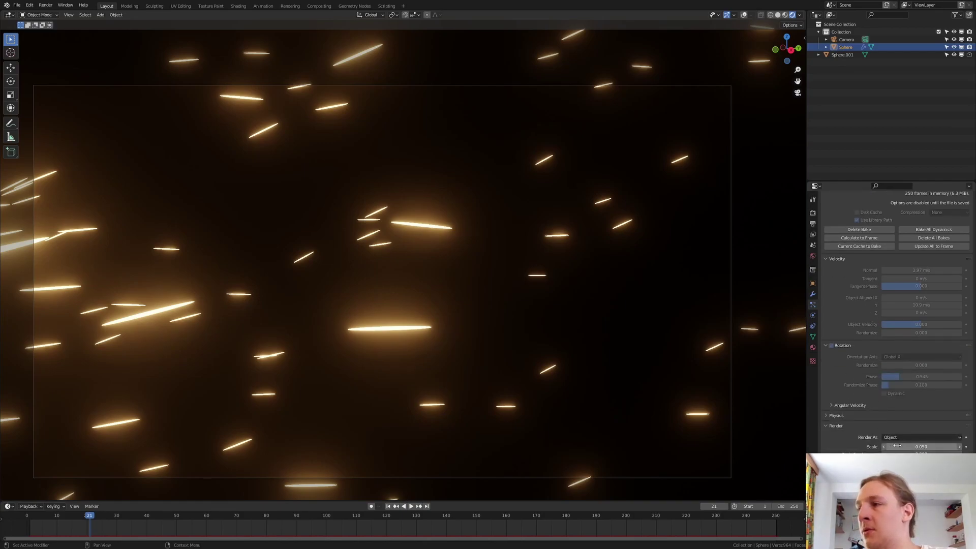
{"action": "left_click", "coordinate": [922, 446]}
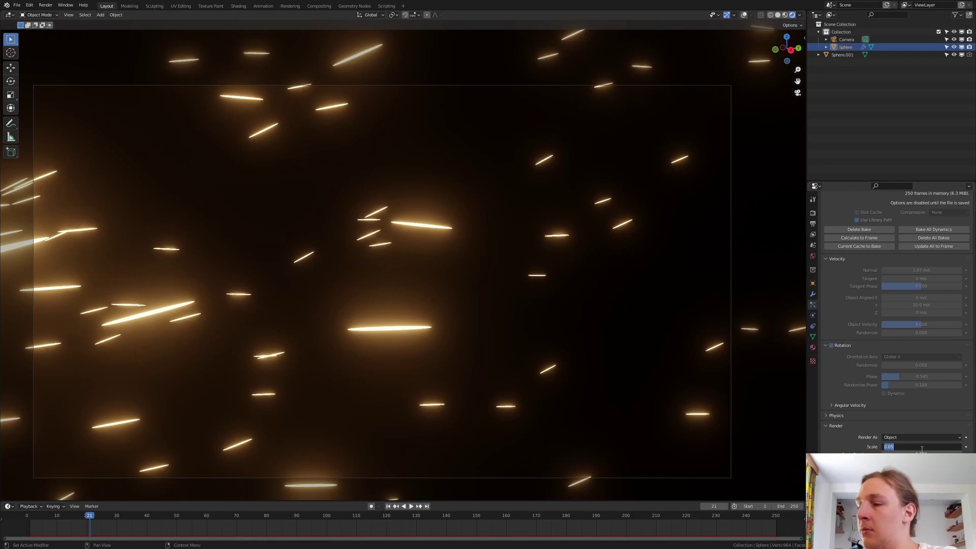
{"action": "key", "text": "Return"}
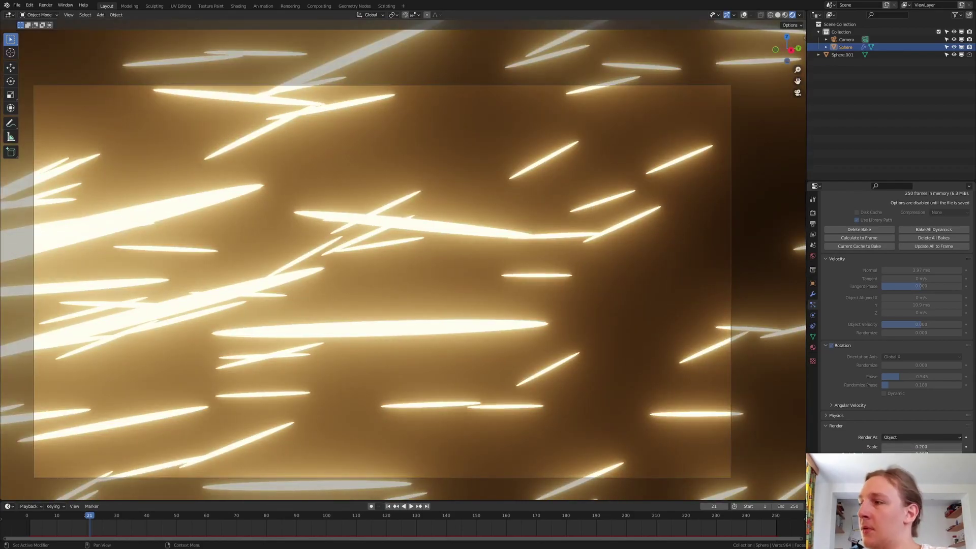
{"action": "type", "text": "0.1"}
{"action": "key", "text": "Return"}
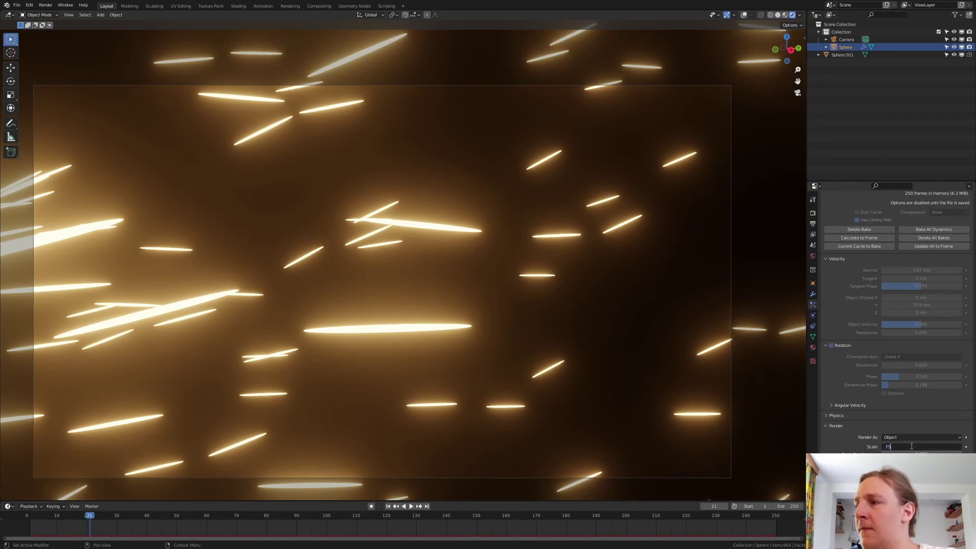
{"action": "key", "text": "Return"}
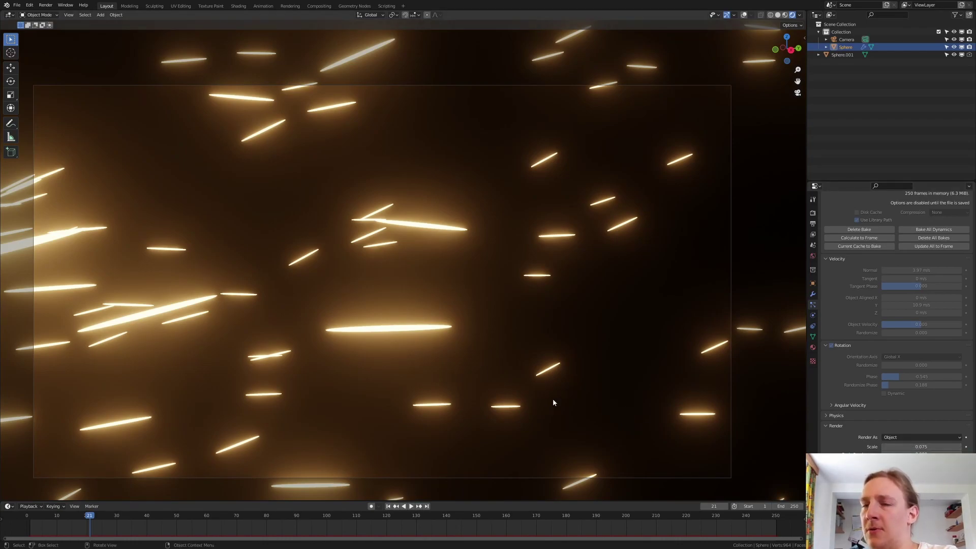
- Play the animation to frame 51, expand the Motion Blur settings and test-render that frame
{"action": "key", "text": "space"}
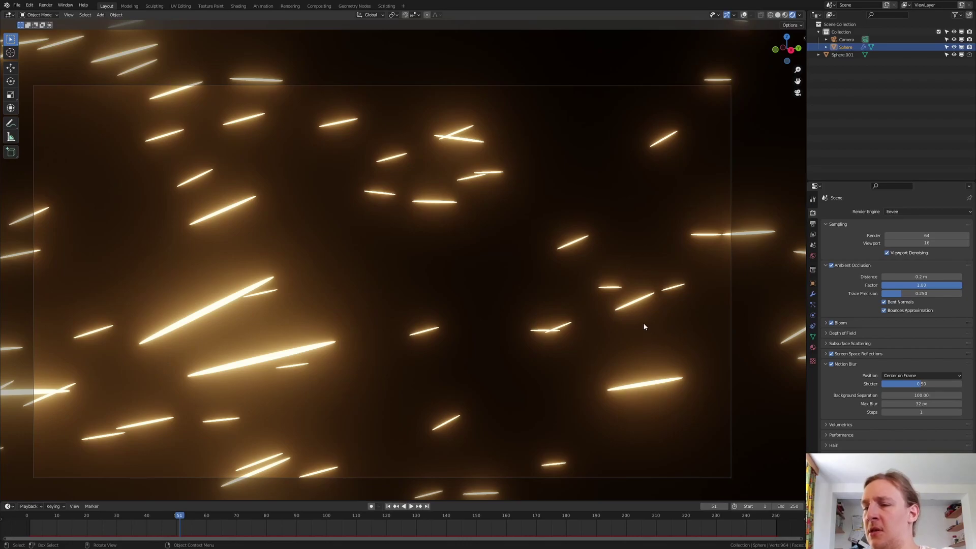
{"action": "key", "text": "F12"}
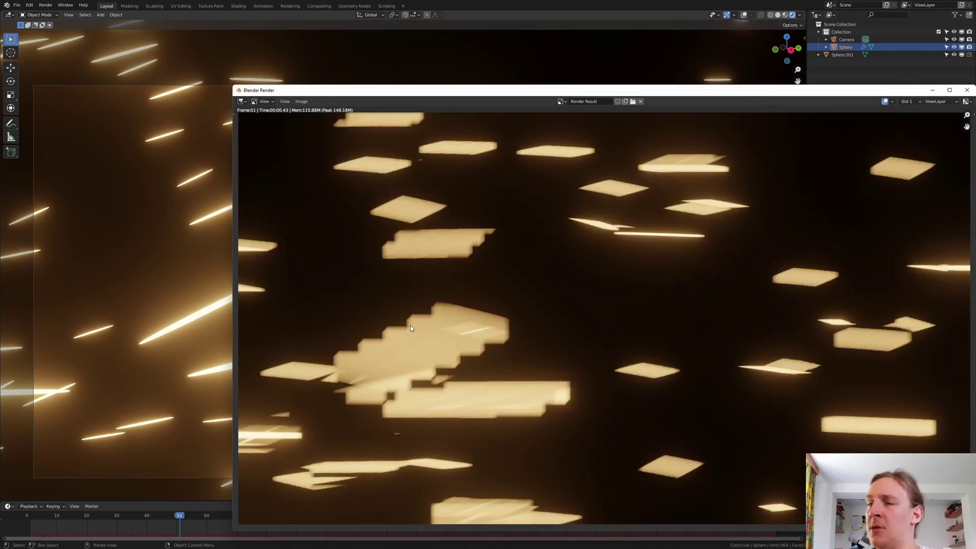
{"action": "left_click", "coordinate": [968, 90]}
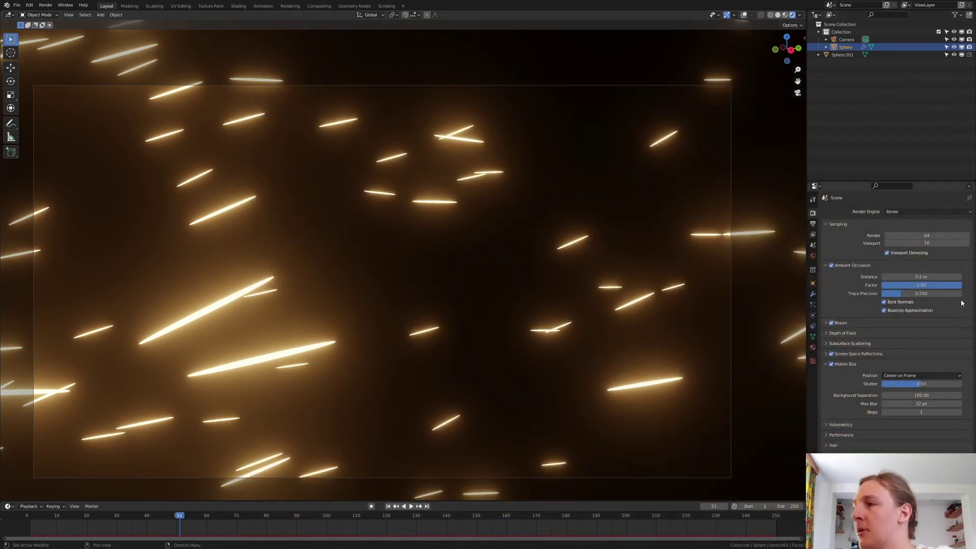
- Set the Motion Blur shutter to 0.1 and test-render frame 51 again
{"action": "left_click", "coordinate": [936, 385]}
{"action": "type", "text": "1"}
{"action": "key", "text": "Return"}
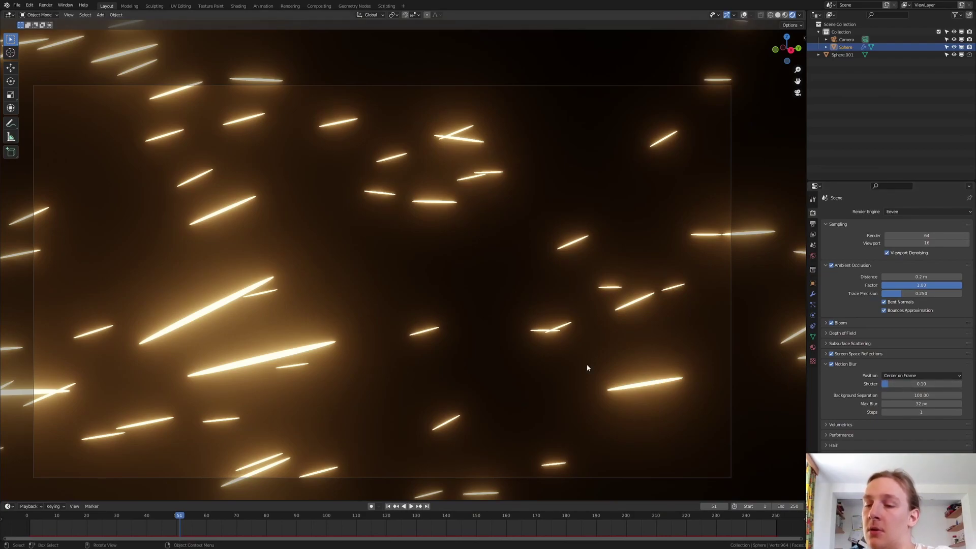
{"action": "key", "text": "F12"}
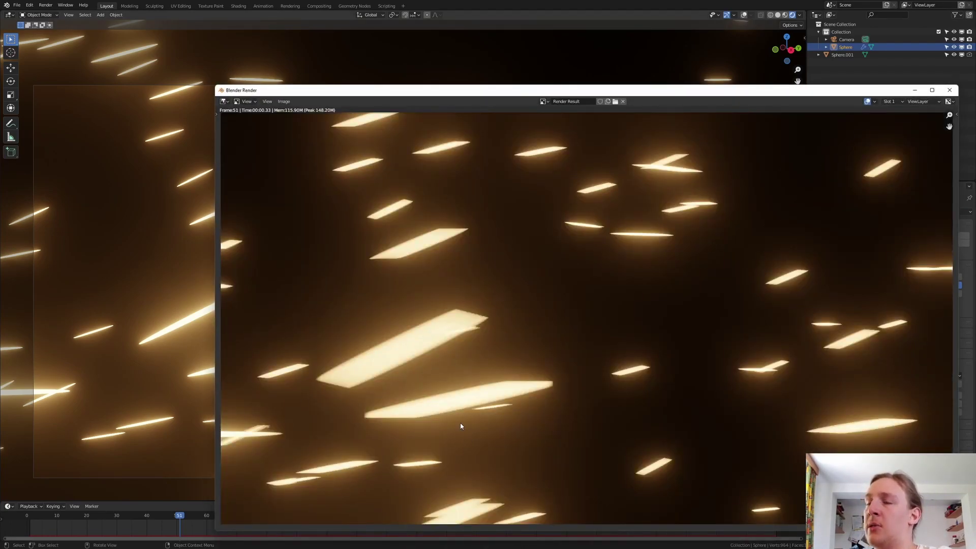
{"action": "left_click", "coordinate": [949, 90]}
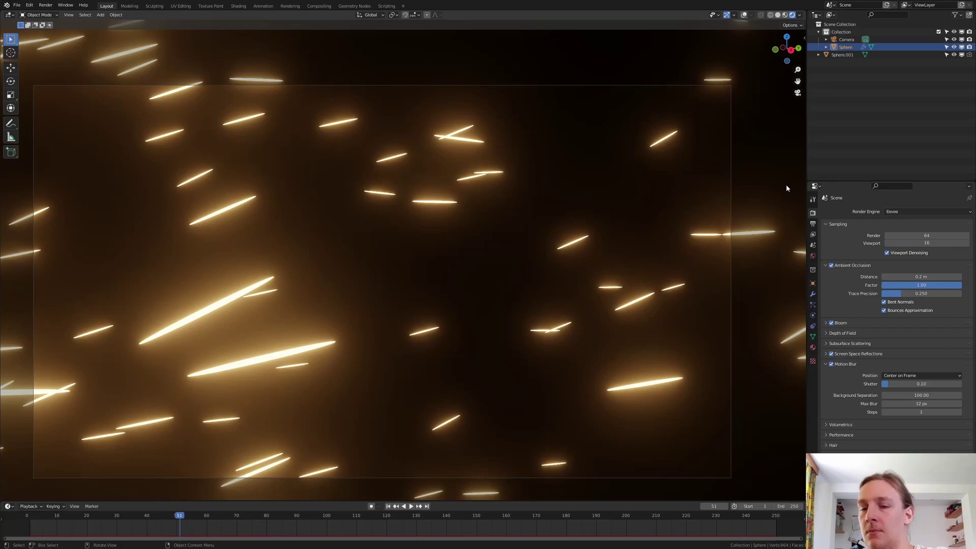
- Set the render output path to the render folder inside Sparks with the file name prefix Render_
{"action": "left_click", "coordinate": [813, 224]}
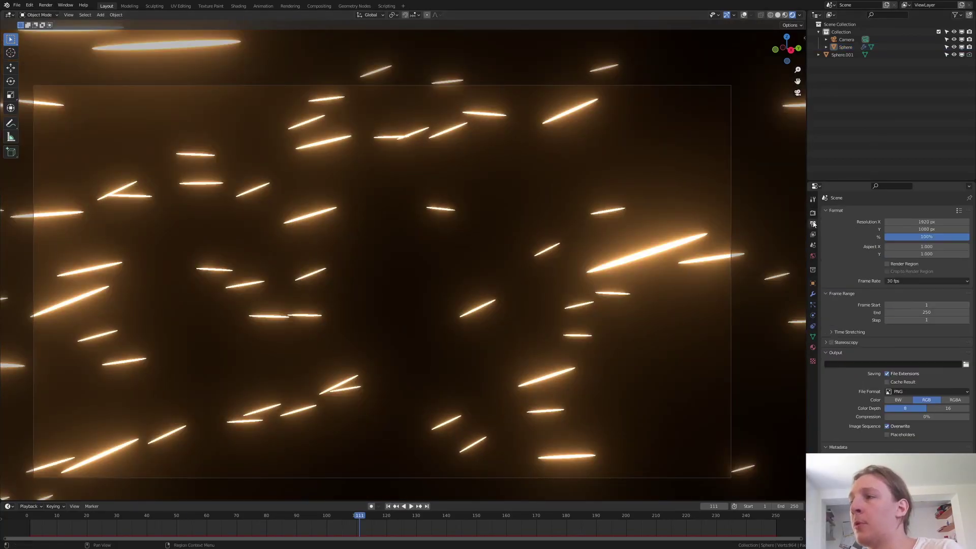
{"action": "left_click", "coordinate": [966, 365]}
{"action": "scroll", "coordinate": [365, 282], "scroll_direction": "down", "scroll_amount": 5}
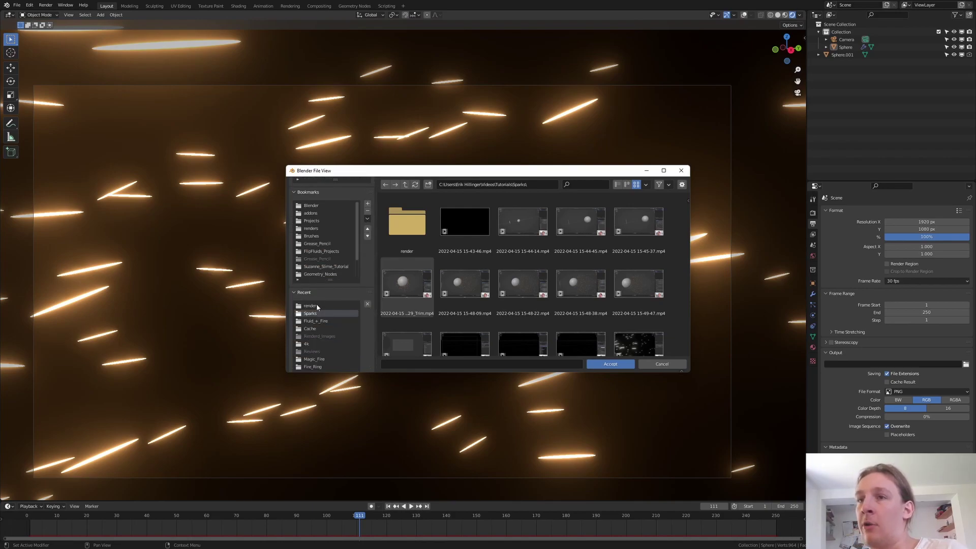
{"action": "left_click", "coordinate": [312, 305]}
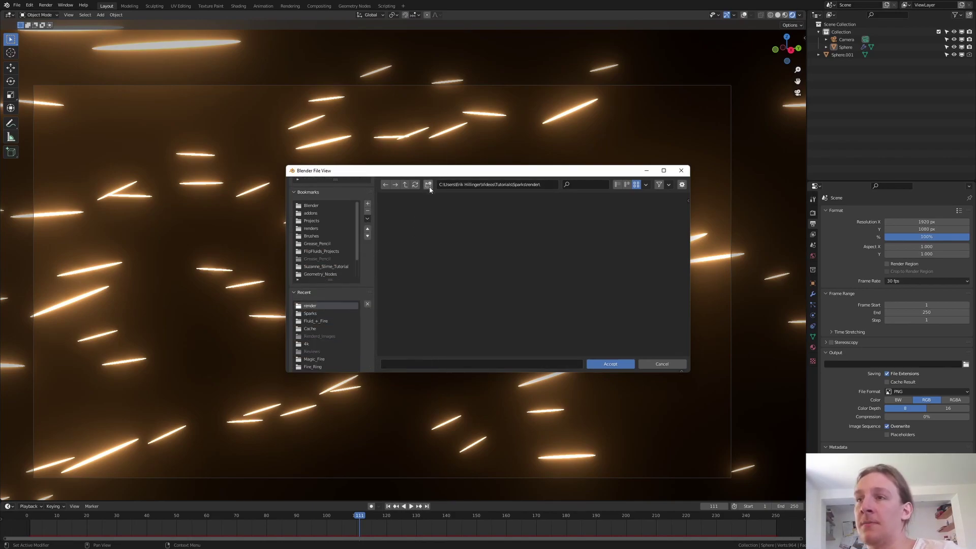
{"action": "left_click", "coordinate": [440, 365]}
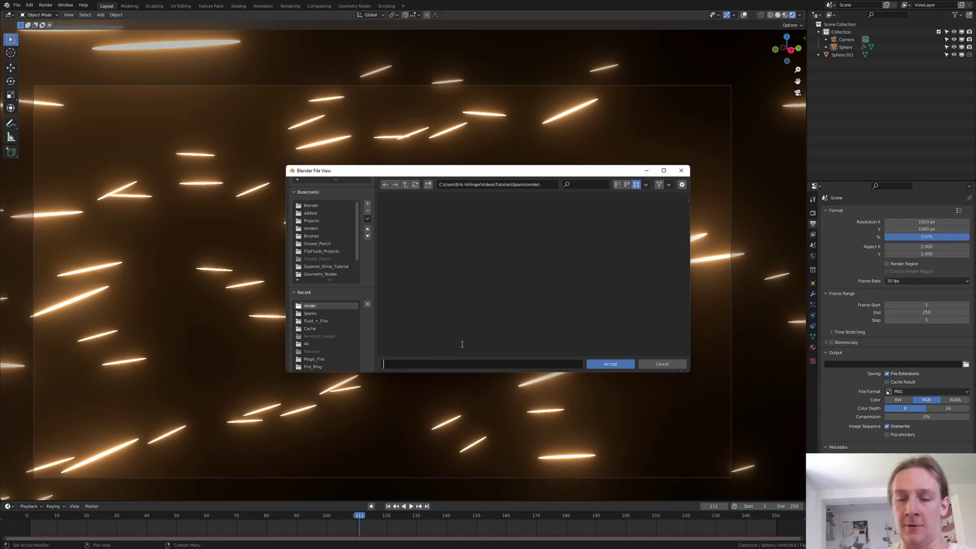
{"action": "type", "text": "Re"}
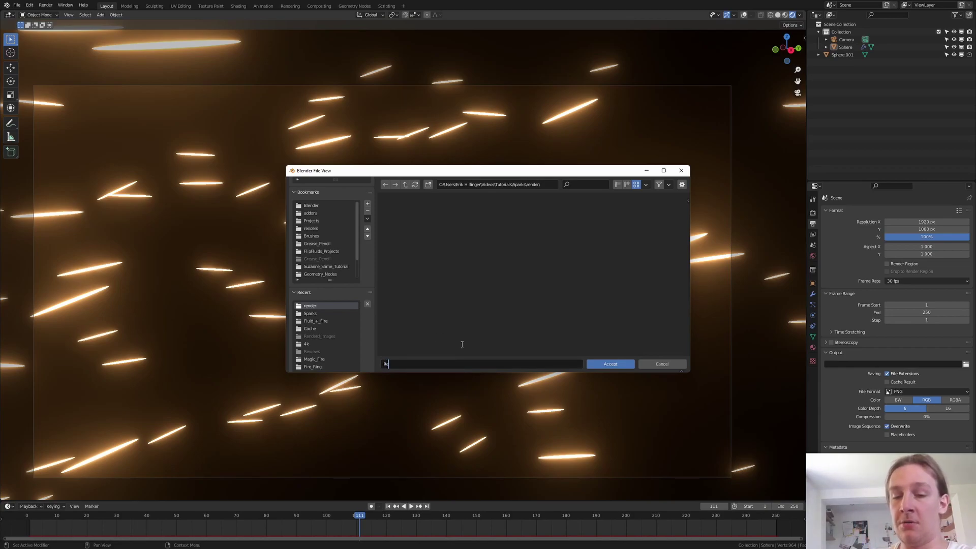
{"action": "type", "text": "nder_"}
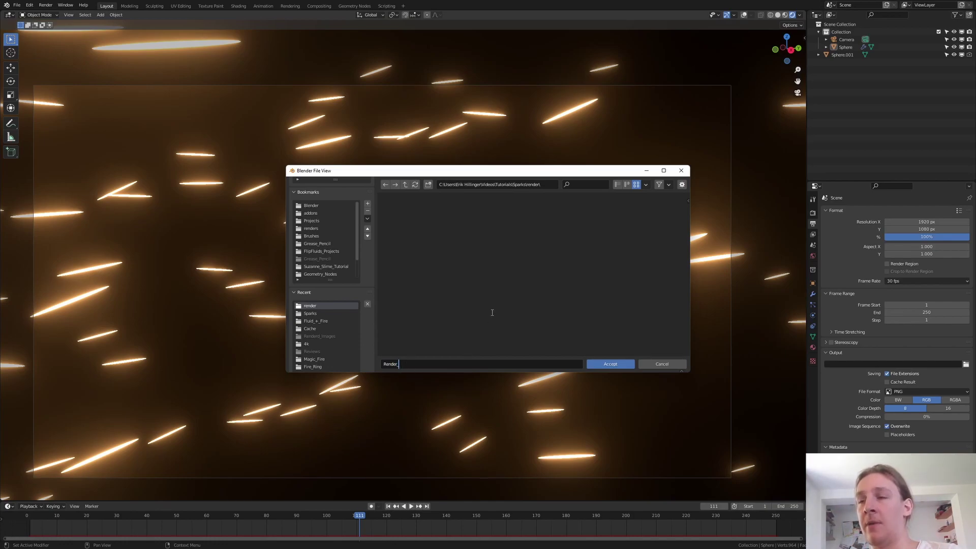
{"action": "left_click", "coordinate": [613, 364]}
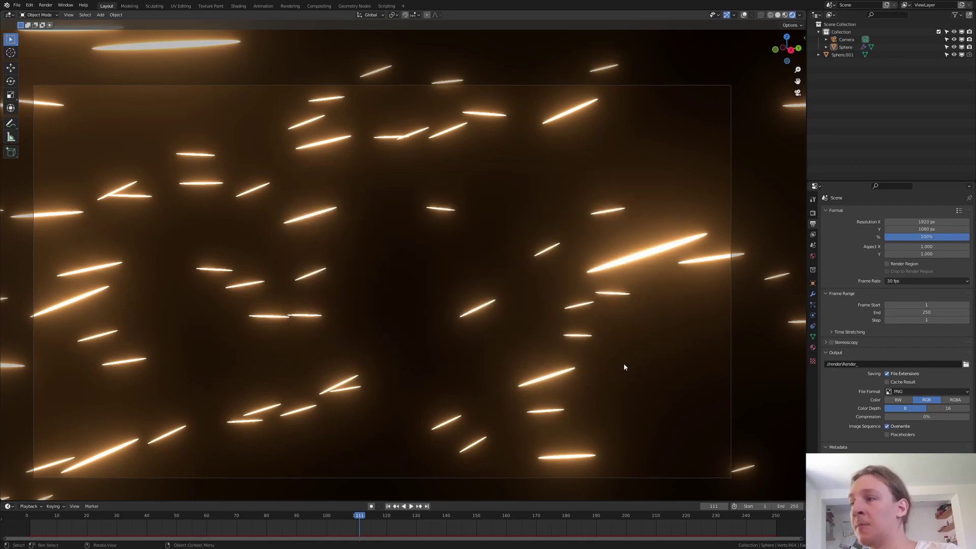
- Set the output file format to JPEG and review the Eevee render settings
{"action": "left_click", "coordinate": [913, 391]}
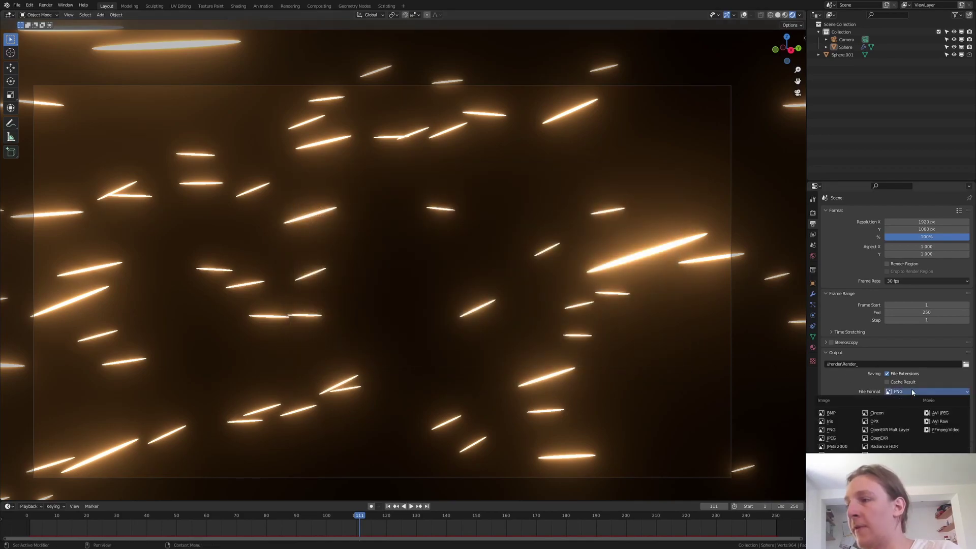
{"action": "left_click", "coordinate": [844, 438]}
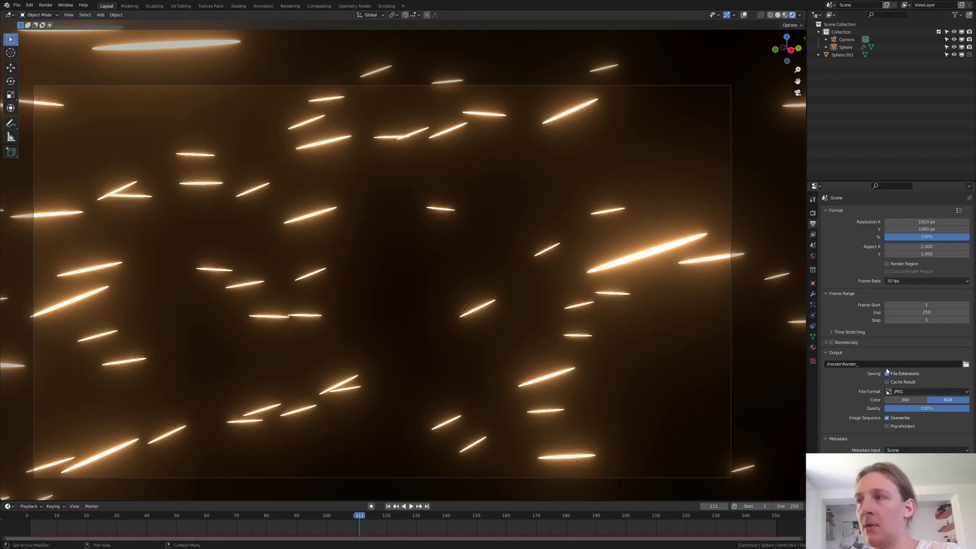
{"action": "left_click", "coordinate": [812, 212]}
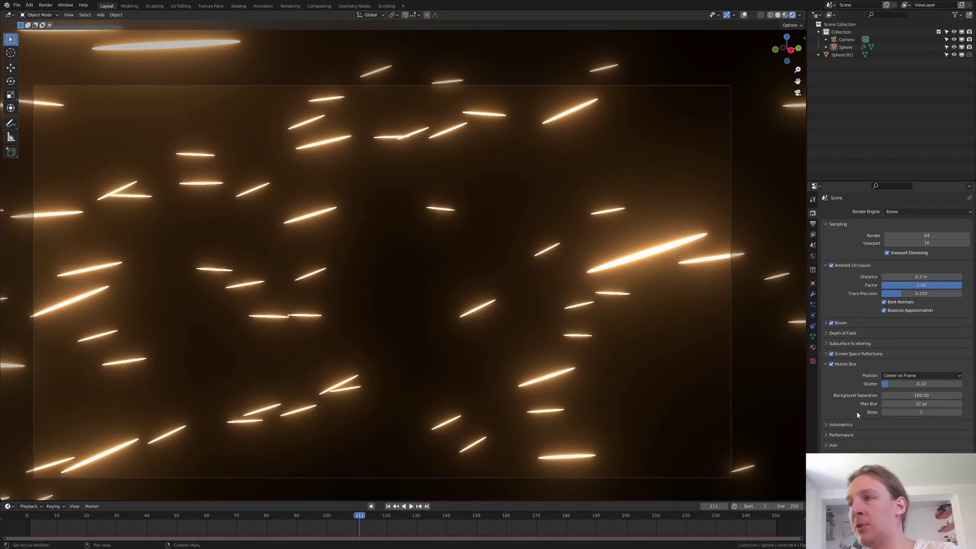
{"action": "left_click", "coordinate": [813, 223]}
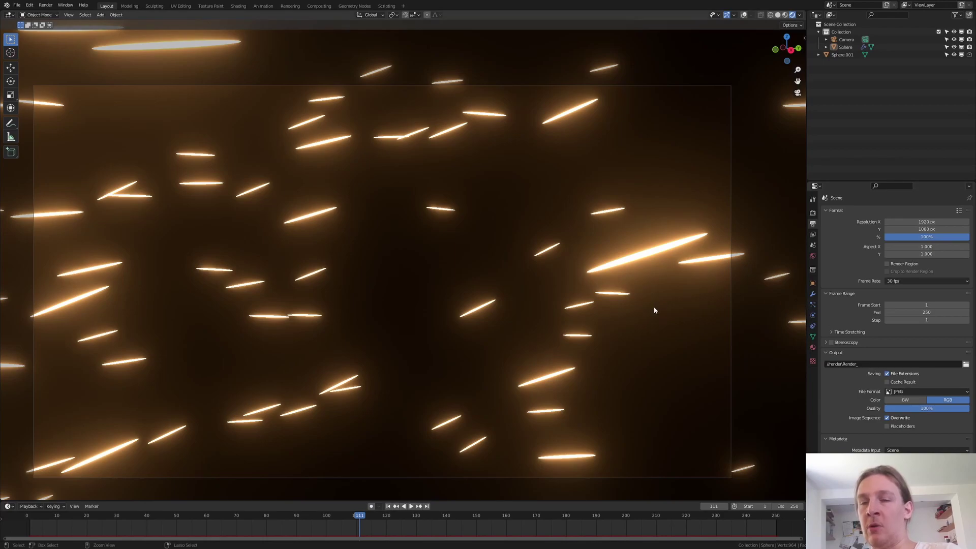
- Save the file, render the whole animation as an image sequence and close the render window
{"action": "key", "text": "ctrl+s"}
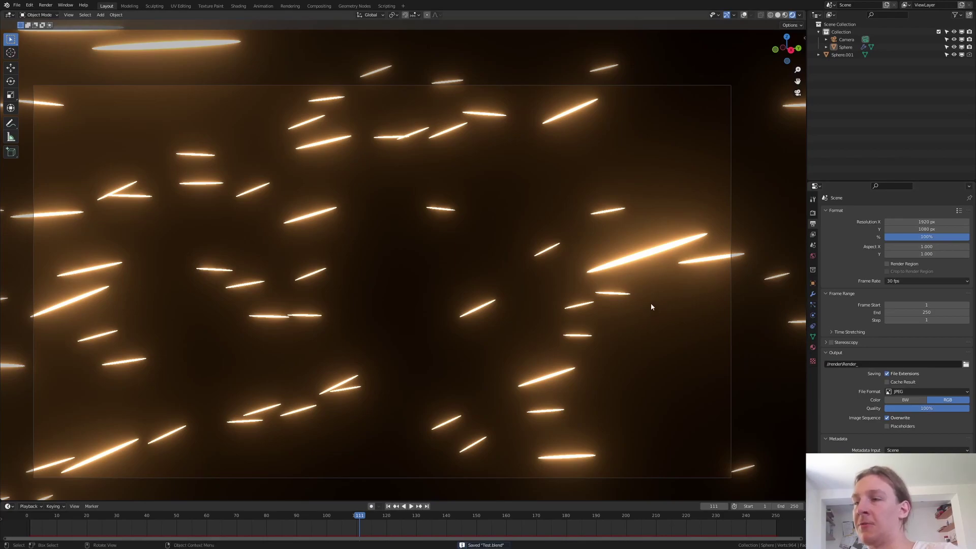
{"action": "left_click", "coordinate": [45, 5]}
{"action": "left_click", "coordinate": [66, 21]}
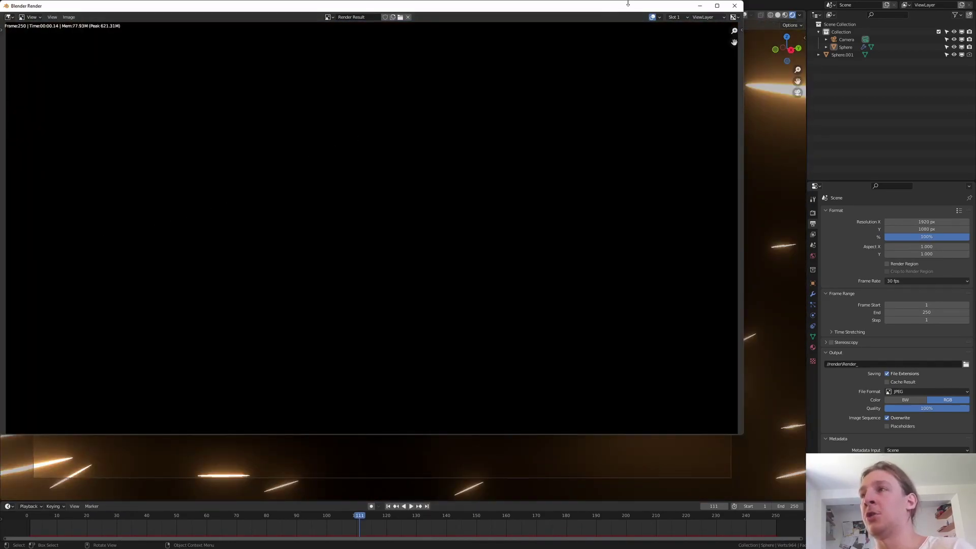
{"action": "left_click", "coordinate": [734, 5]}
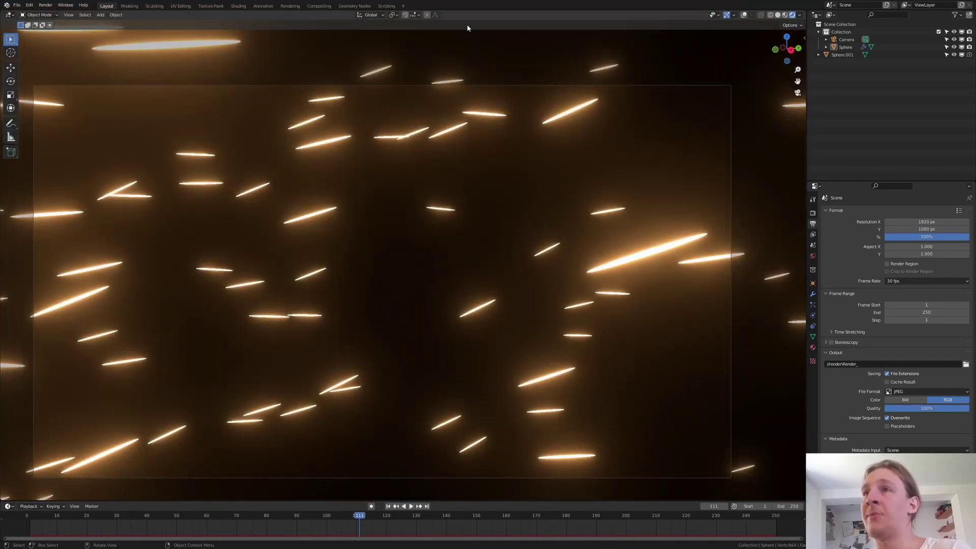
- Add a Video Editing workspace and return the playhead to the first frame
{"action": "left_click", "coordinate": [404, 7]}
{"action": "mouse_move", "coordinate": [397, 52]}
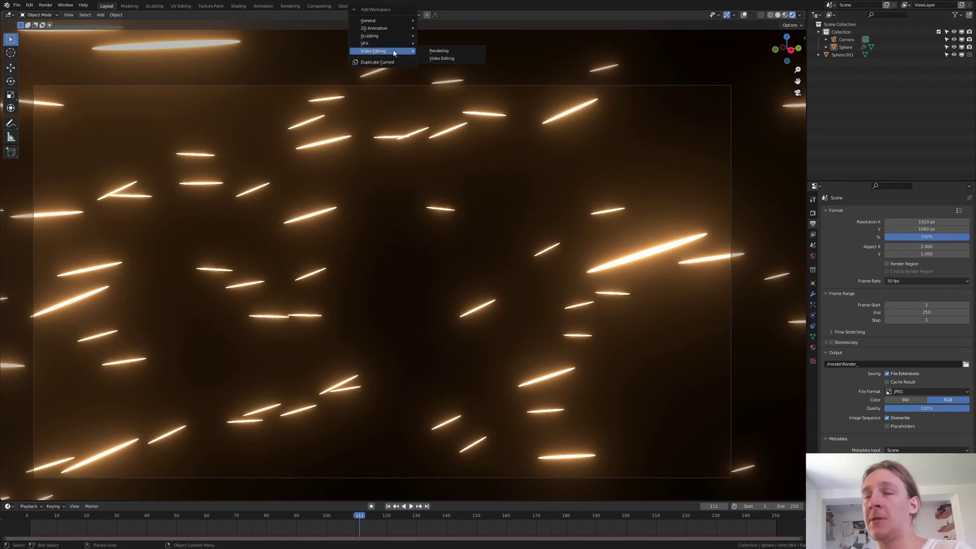
{"action": "left_click", "coordinate": [442, 59]}
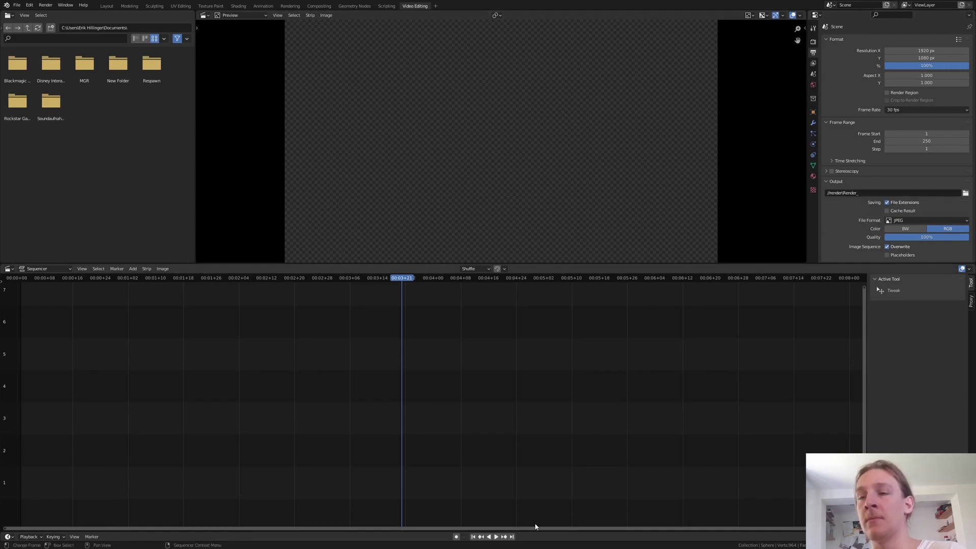
{"action": "left_click", "coordinate": [476, 537]}
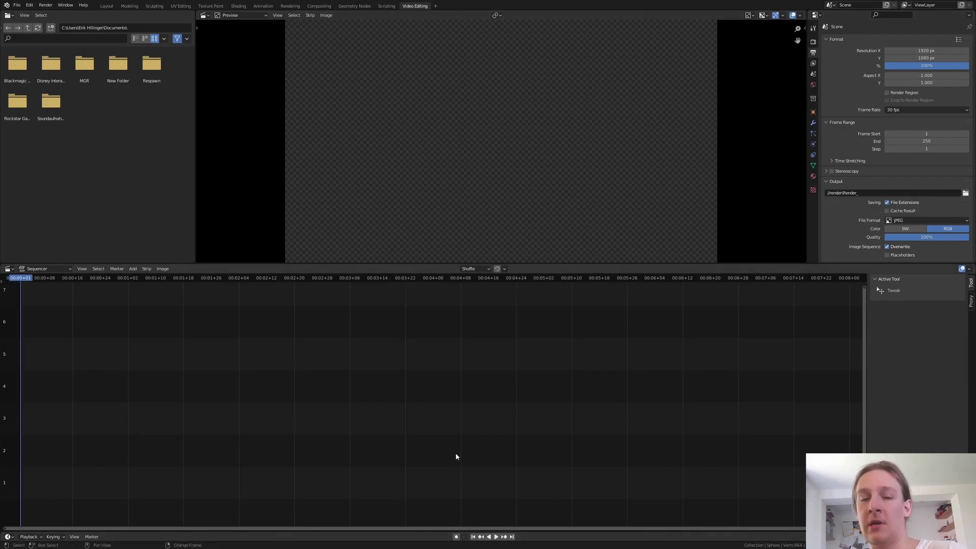
- Add all rendered frames from the render folder as an image sequence strip on channel 1 and preview its playback
{"action": "key", "text": "shift+a"}
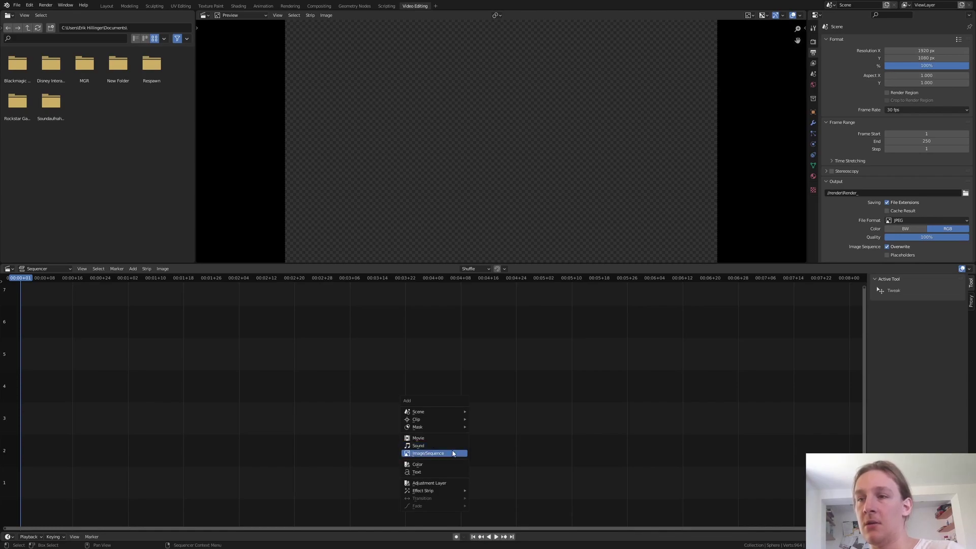
{"action": "left_click", "coordinate": [453, 451]}
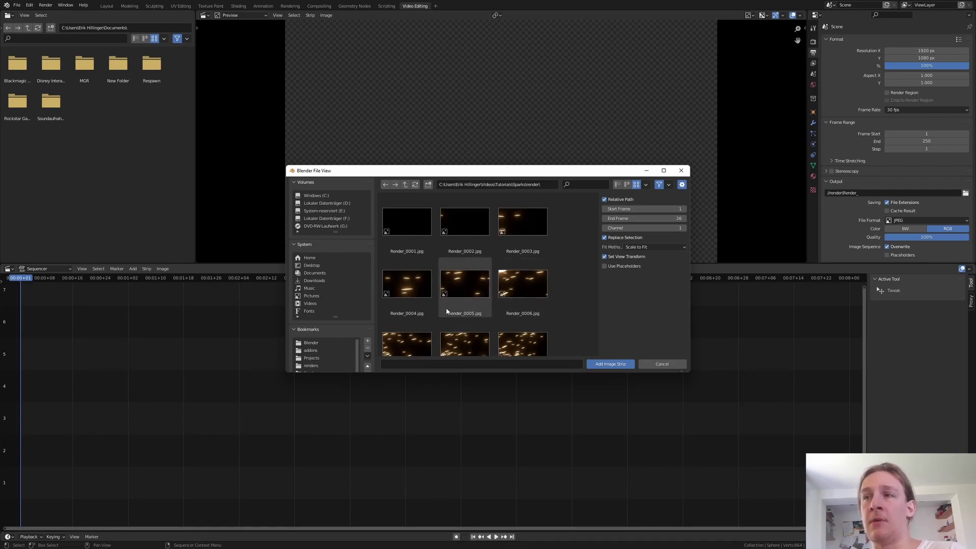
{"action": "left_click", "coordinate": [545, 184]}
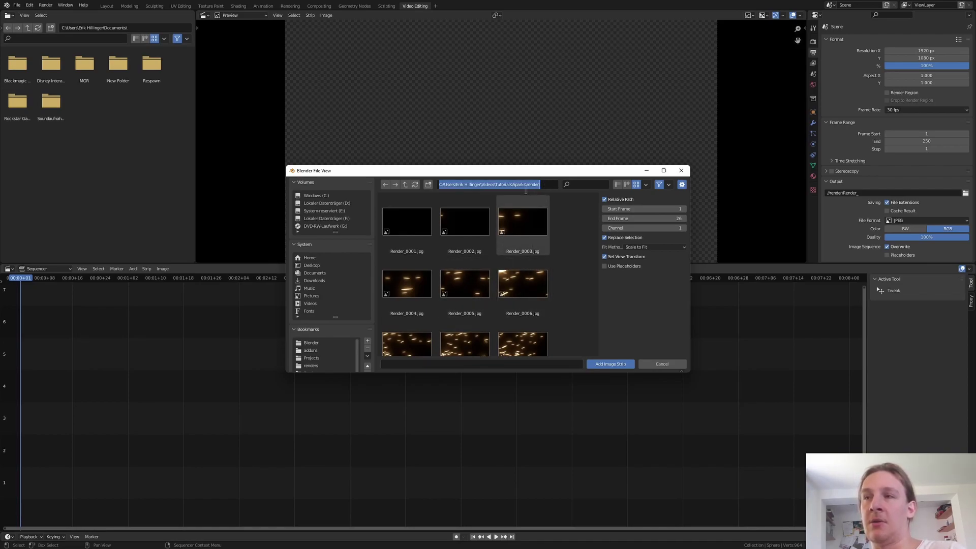
{"action": "type", "text": "//render\\Render_"}
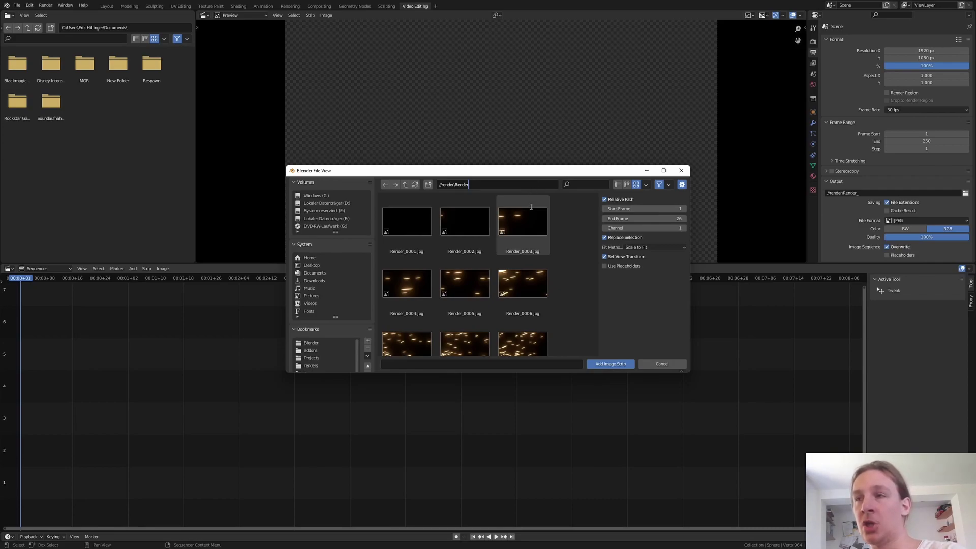
{"action": "key", "text": "Return"}
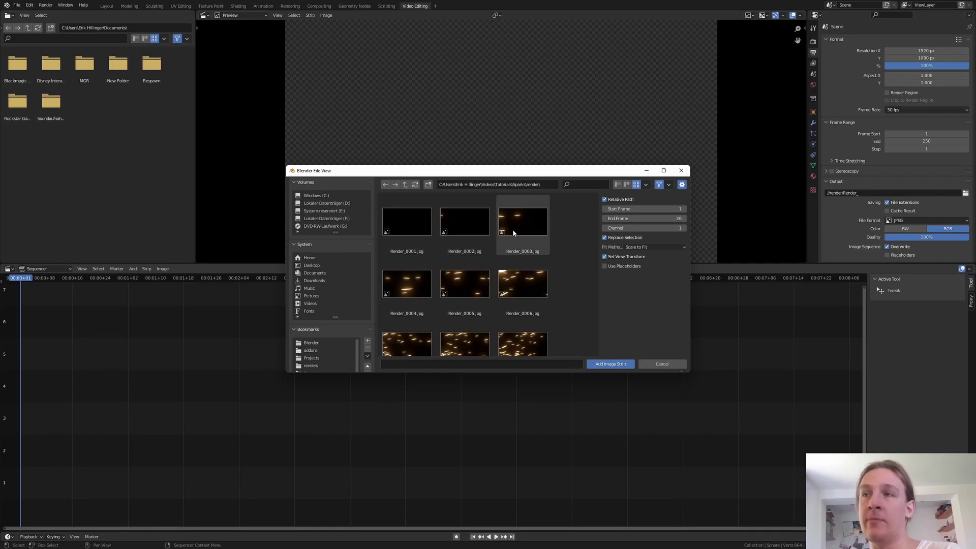
{"action": "key", "text": "a"}
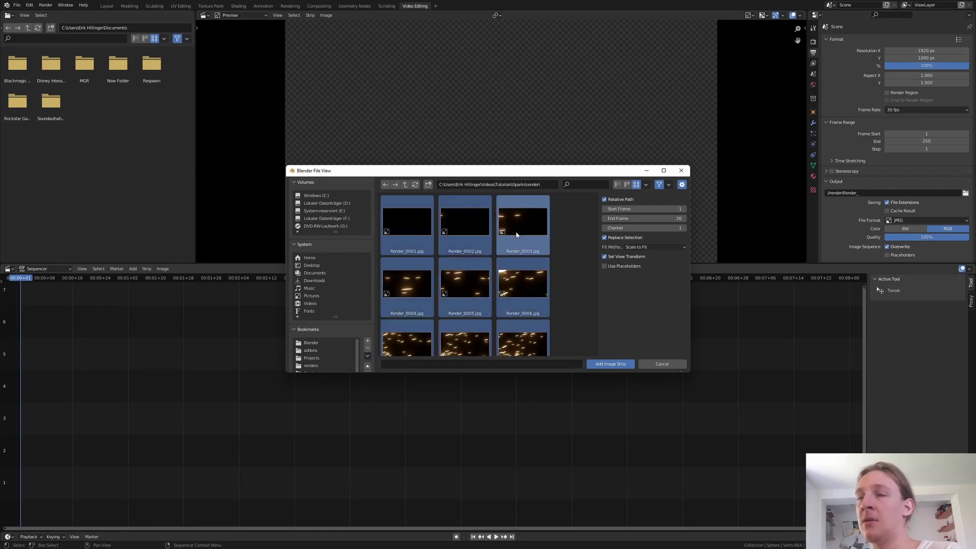
{"action": "key", "text": "Return"}
{"action": "key", "text": "space"}
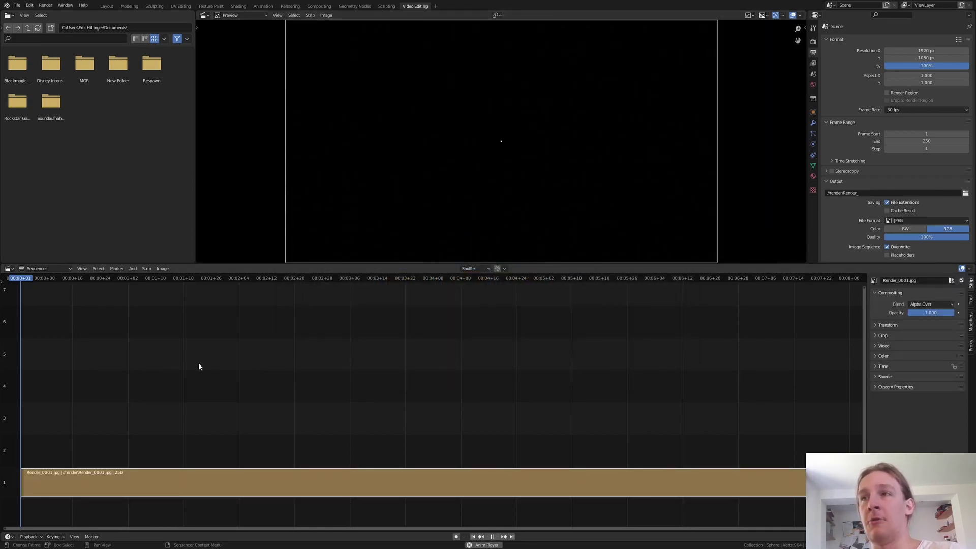
{"action": "key", "text": "space"}
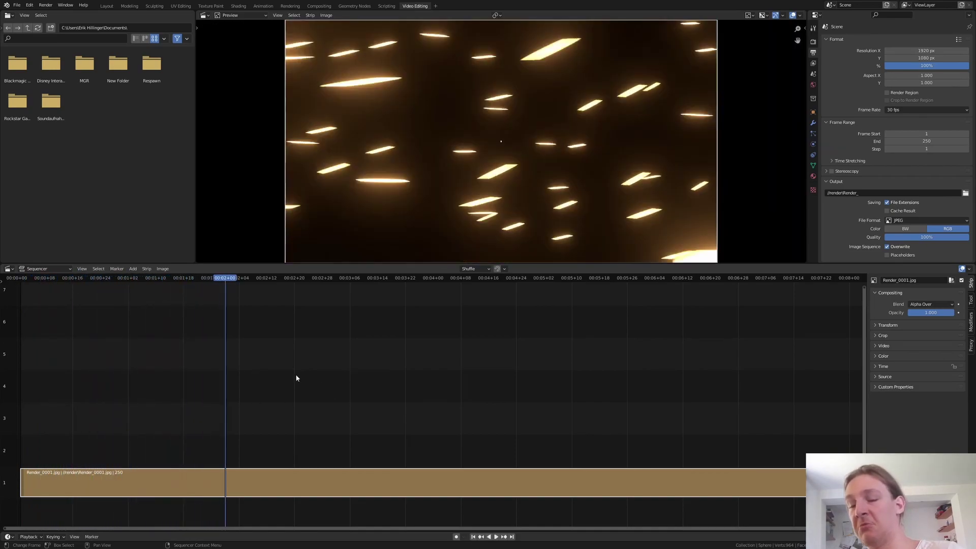
- Change the file name in the output path to Renderd_Animation, keeping the render folder
{"action": "left_click", "coordinate": [875, 194]}
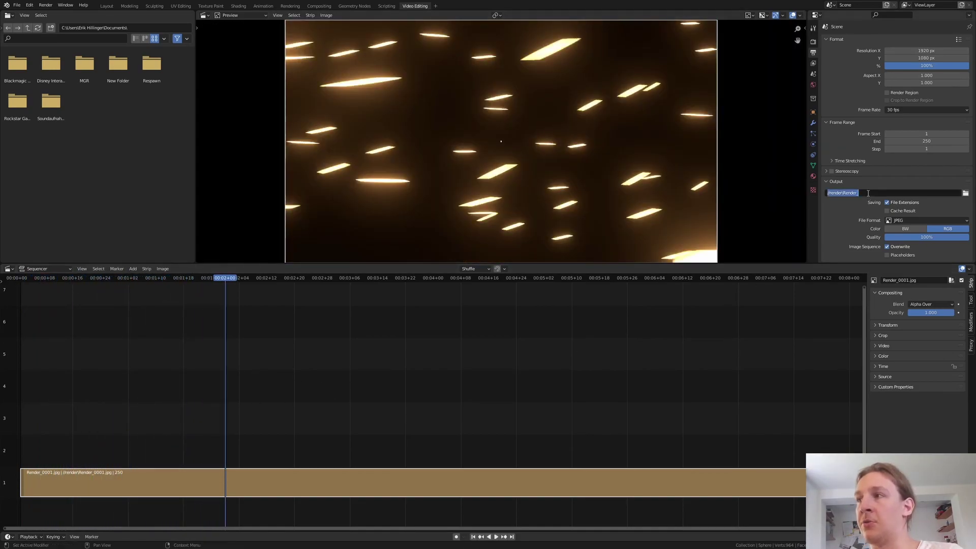
{"action": "left_click", "coordinate": [874, 194]}
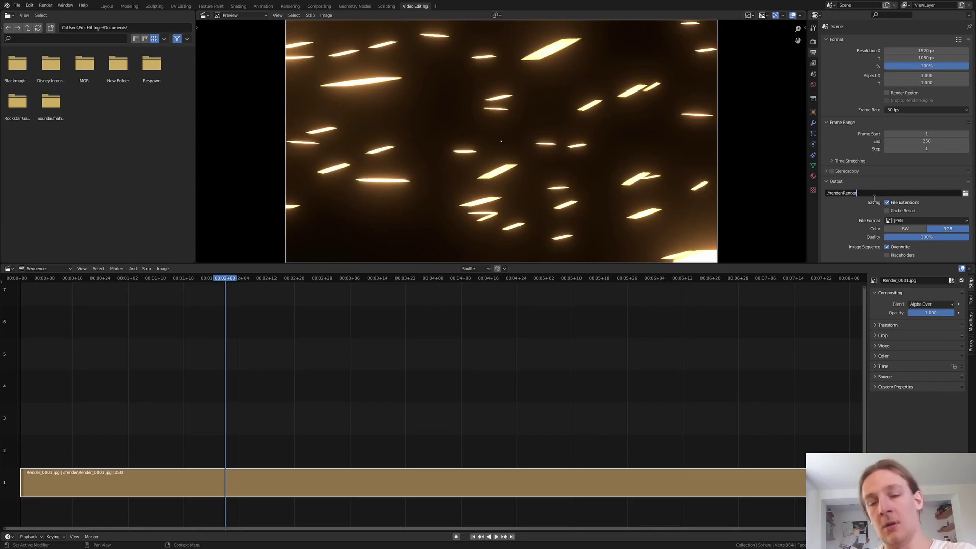
{"action": "type", "text": "c"}
{"action": "type", "text": "_Animation"}
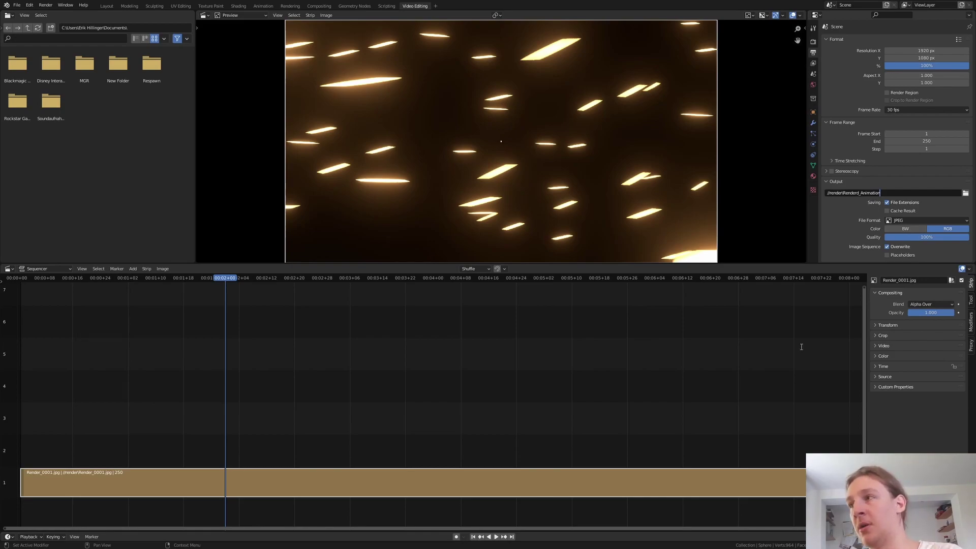
{"action": "key", "text": "Return"}
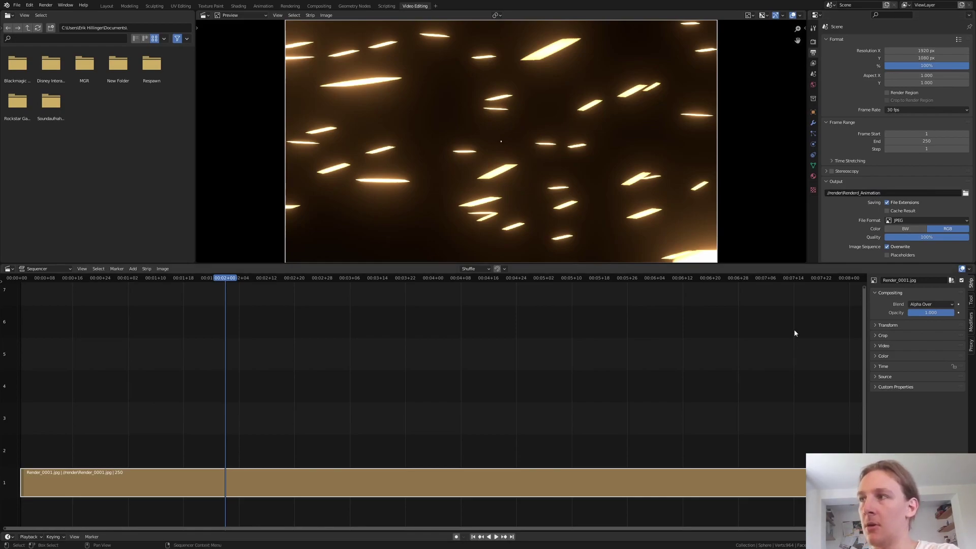
- Set the output format to FFmpeg Video with an MPEG-4 container and High Quality output
{"action": "left_click", "coordinate": [903, 222]}
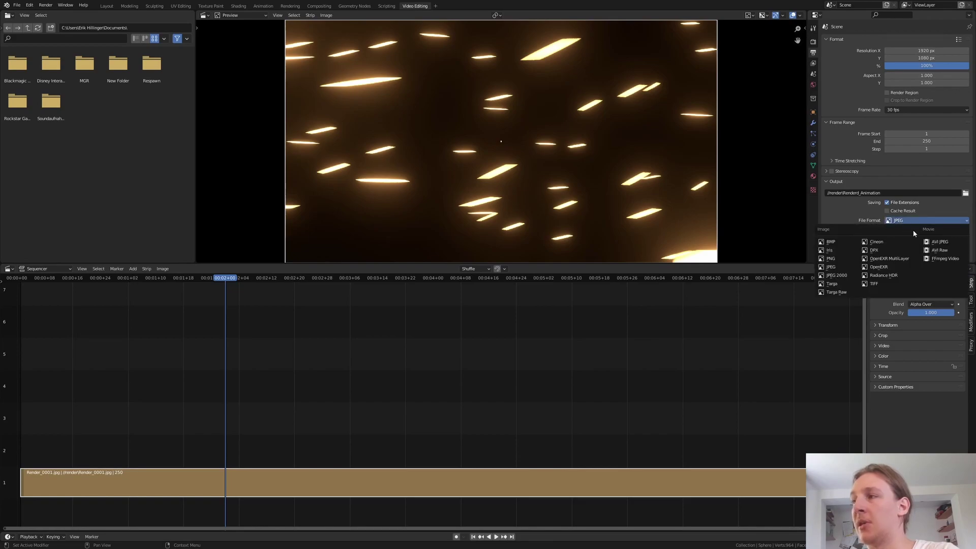
{"action": "left_click", "coordinate": [935, 260]}
{"action": "left_click", "coordinate": [875, 240]}
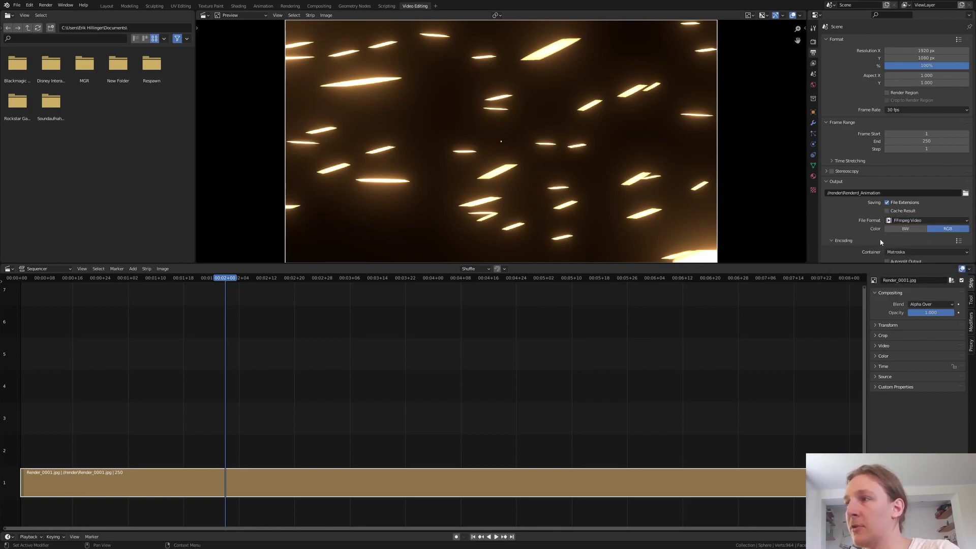
{"action": "scroll", "coordinate": [890, 237], "scroll_direction": "down", "scroll_amount": 2}
{"action": "left_click", "coordinate": [914, 208]}
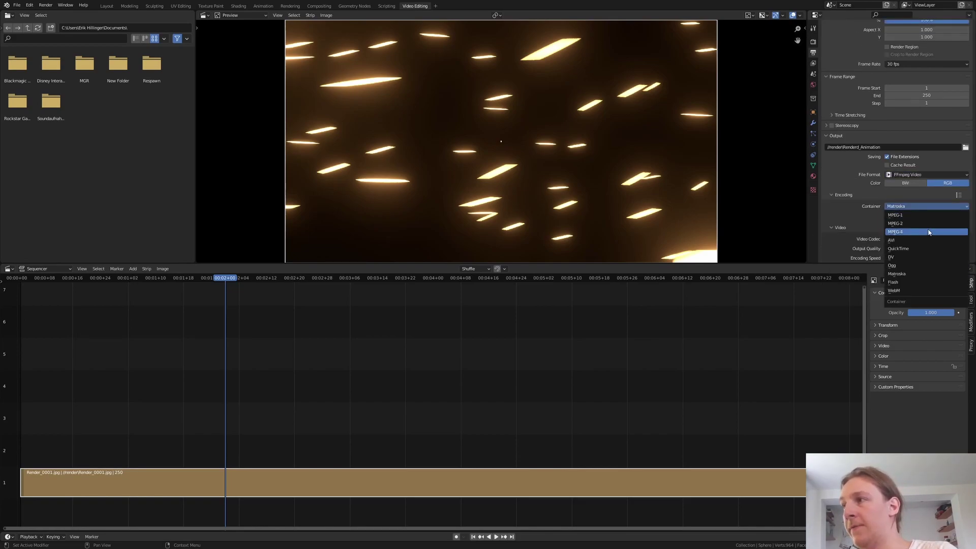
{"action": "left_click", "coordinate": [923, 230]}
{"action": "scroll", "coordinate": [929, 228], "scroll_direction": "down", "scroll_amount": 2}
{"action": "left_click", "coordinate": [930, 218]}
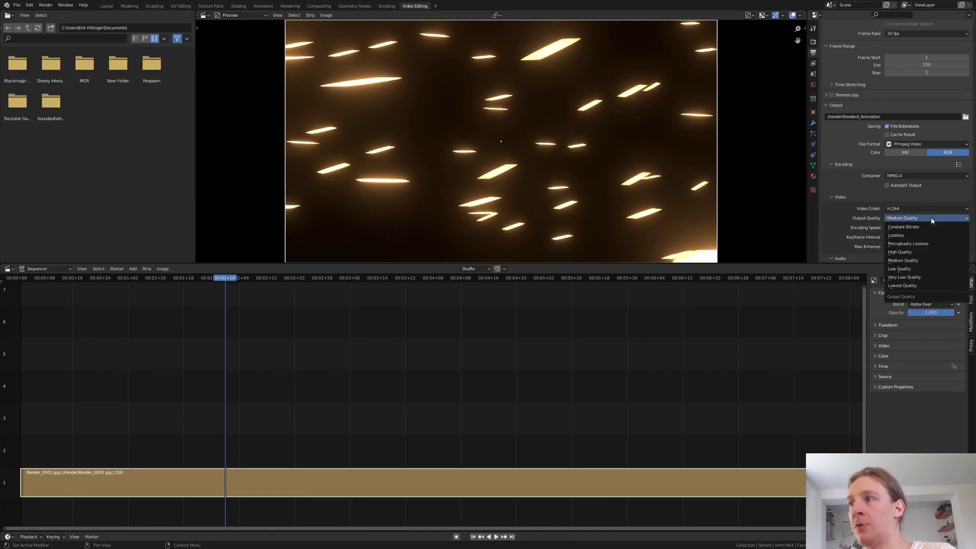
{"action": "left_click", "coordinate": [922, 251]}
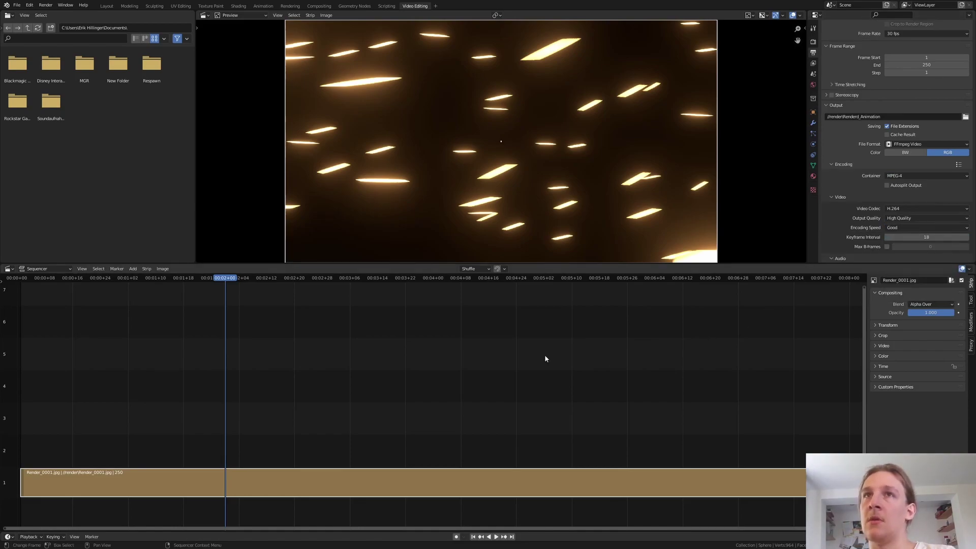
- Render the sequenced strip to the video file and close the render window
{"action": "left_click", "coordinate": [50, 7]}
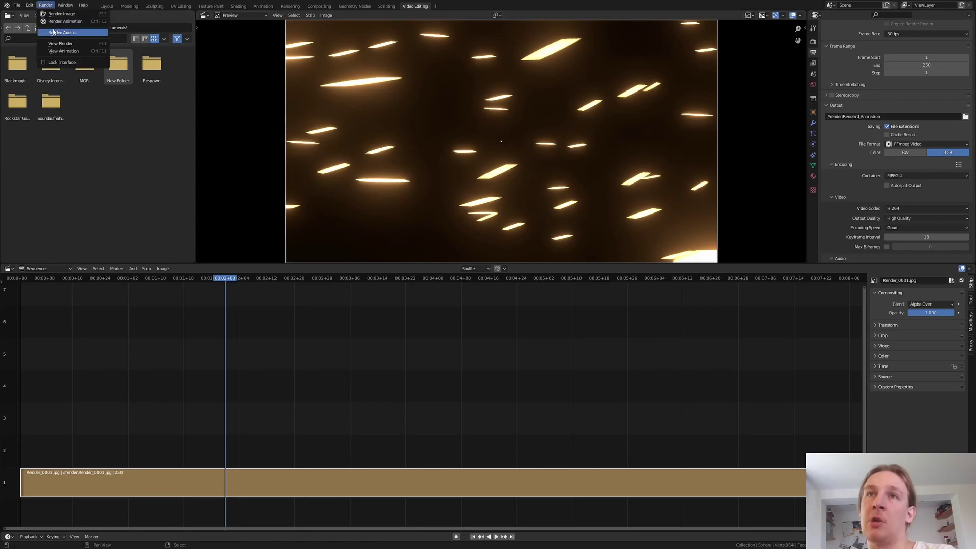
{"action": "left_click", "coordinate": [93, 22]}
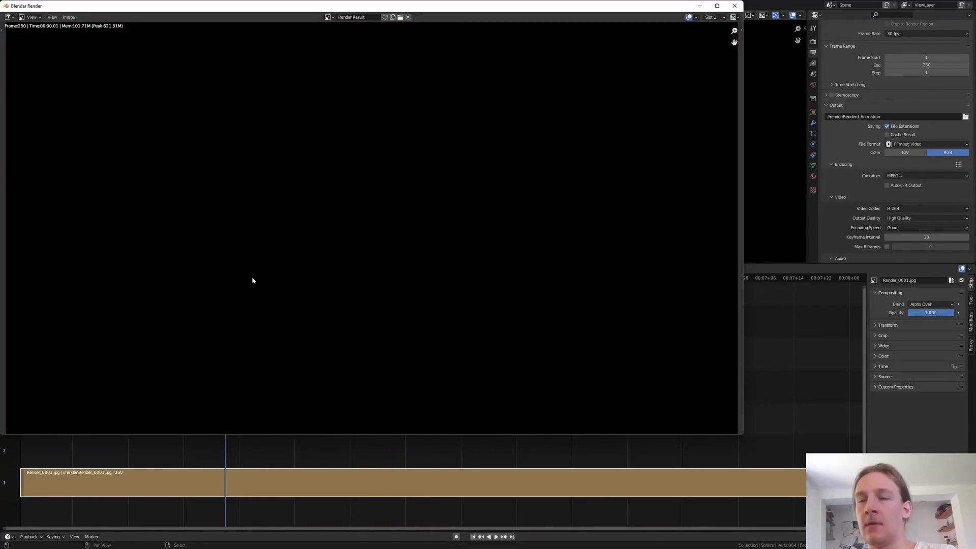
{"action": "left_click", "coordinate": [735, 6]}
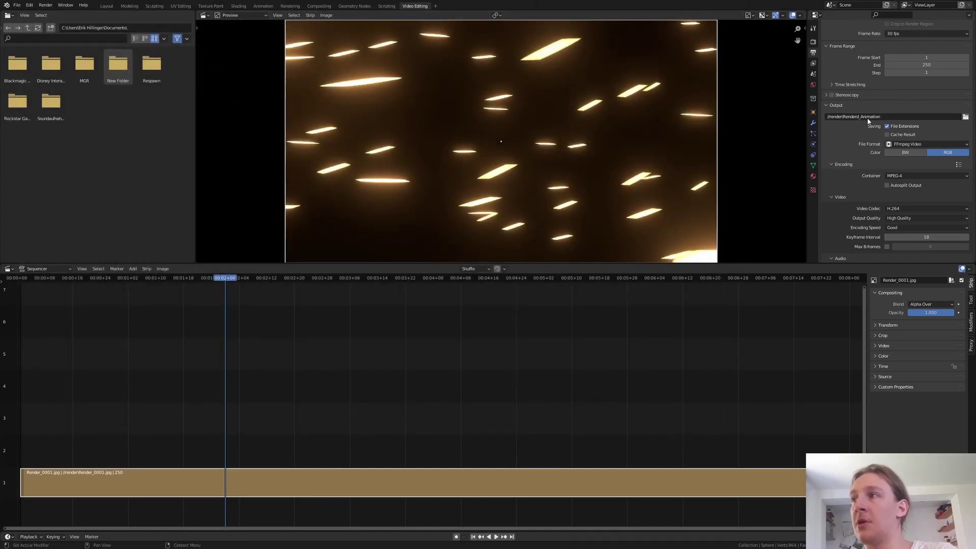
- Open the output path's location in the file explorer and find the rendered MP4 after the JPEG frames
{"action": "right_click", "coordinate": [868, 121]}
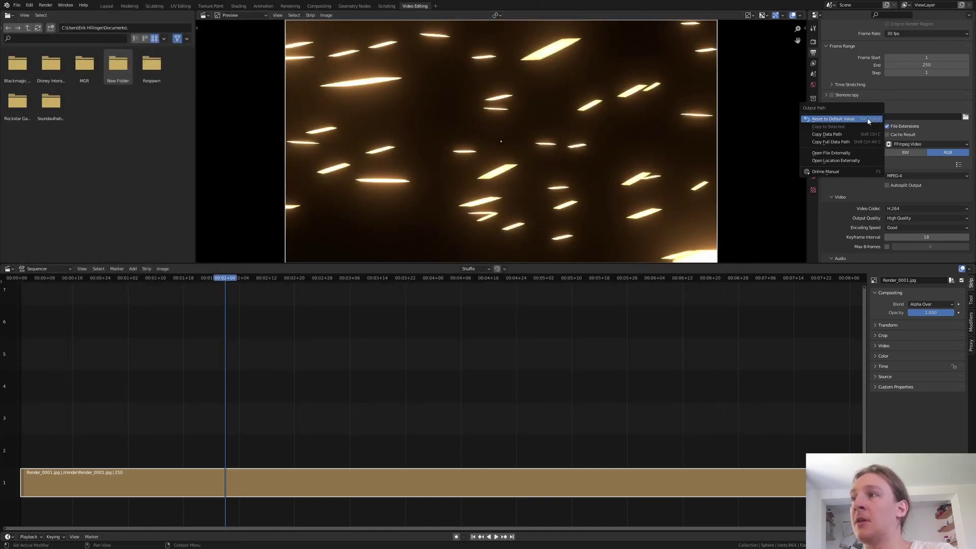
{"action": "left_click", "coordinate": [866, 162]}
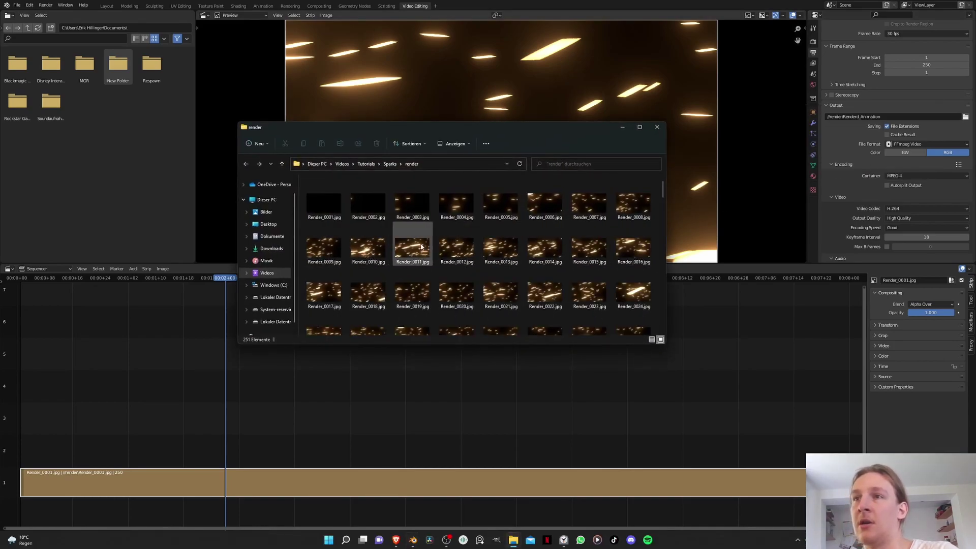
{"action": "scroll", "coordinate": [421, 246], "scroll_direction": "down", "scroll_amount": 15}
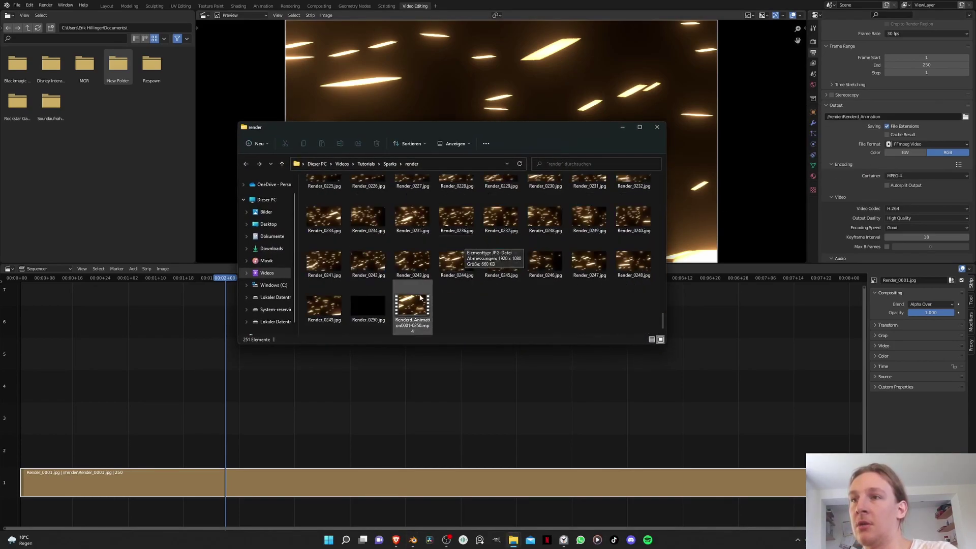